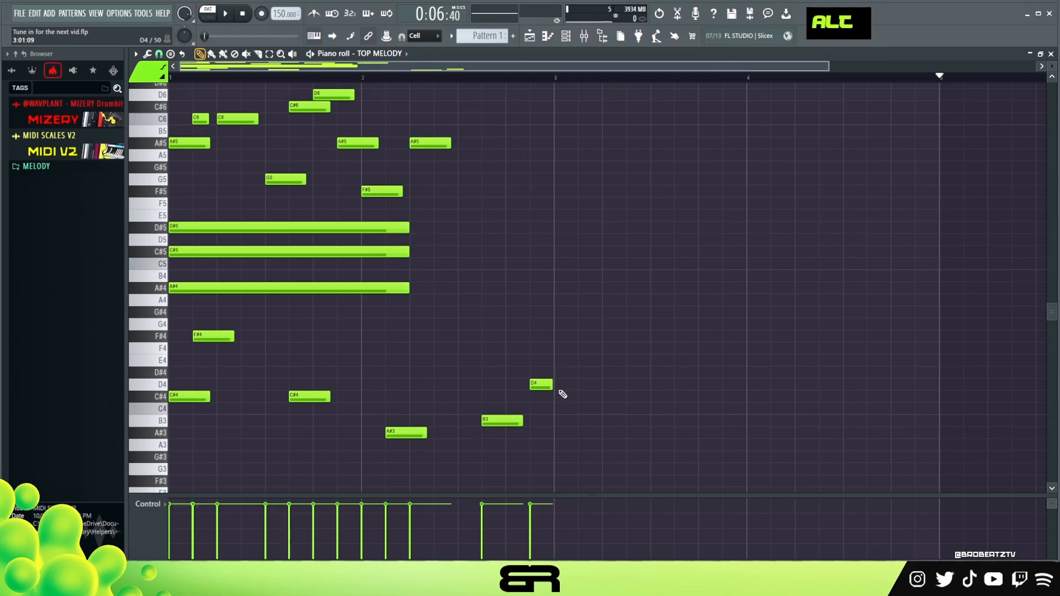
- Delete the six low notes from A#3 to F#4 in the TOP MELODY piano roll
key(ctrl)
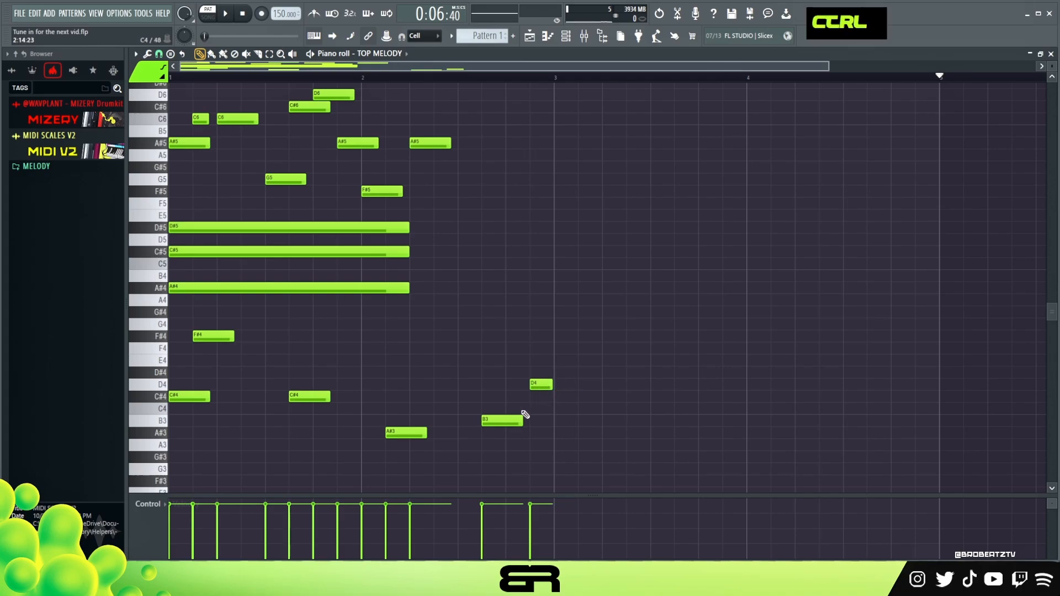
right_click(500, 421)
right_click(541, 385)
right_click(420, 433)
right_click(310, 397)
right_click(189, 396)
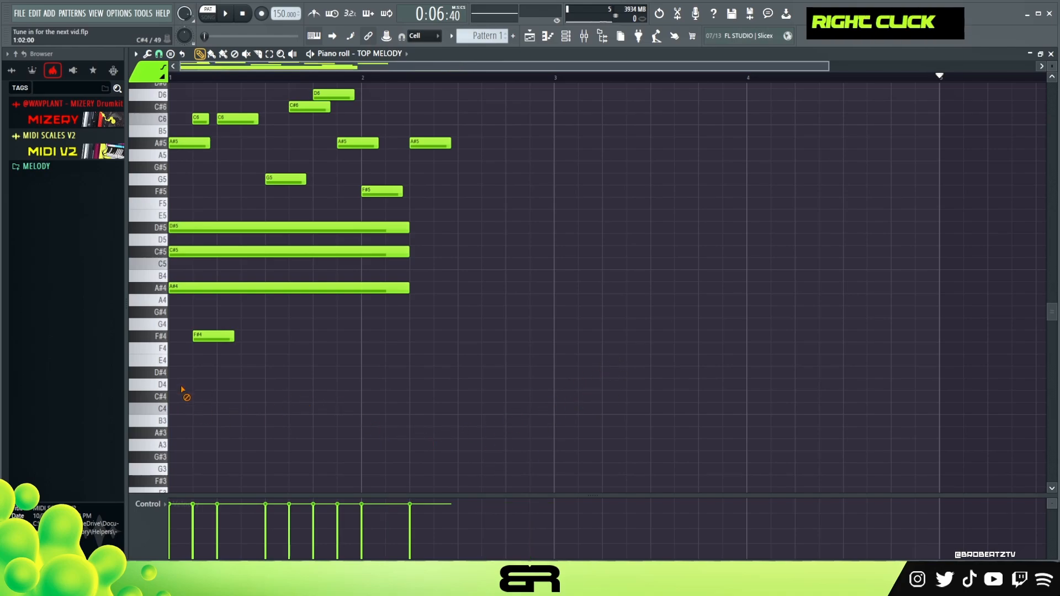
right_click(218, 336)
- Select all remaining TOP MELODY notes from A#4 up to D6 and delete them
scroll(243, 340, up, 2)
drag(532, 138, 171, 370)
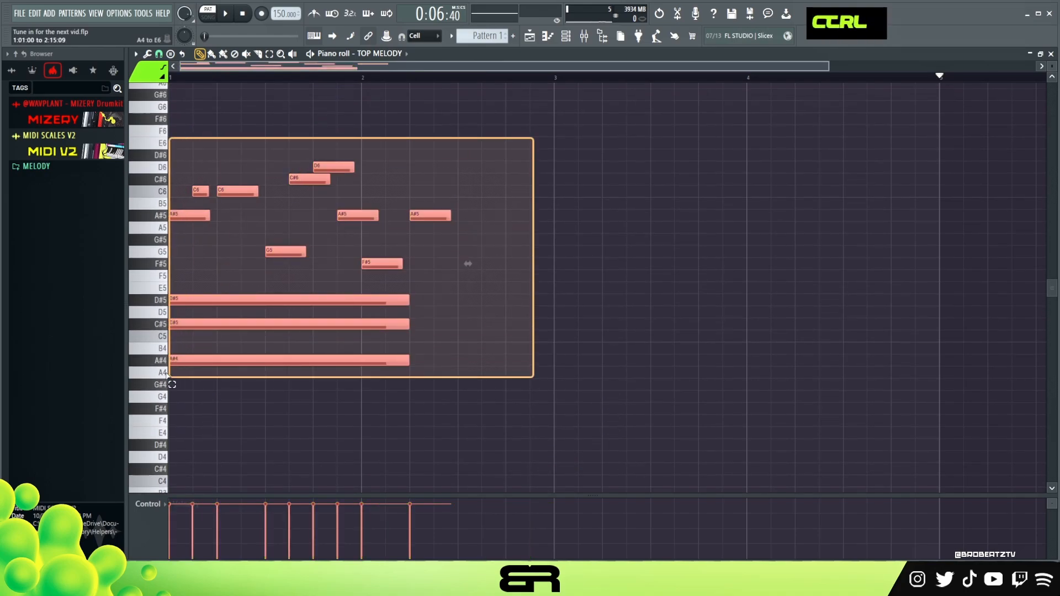
key(Delete)
right_click(516, 199)
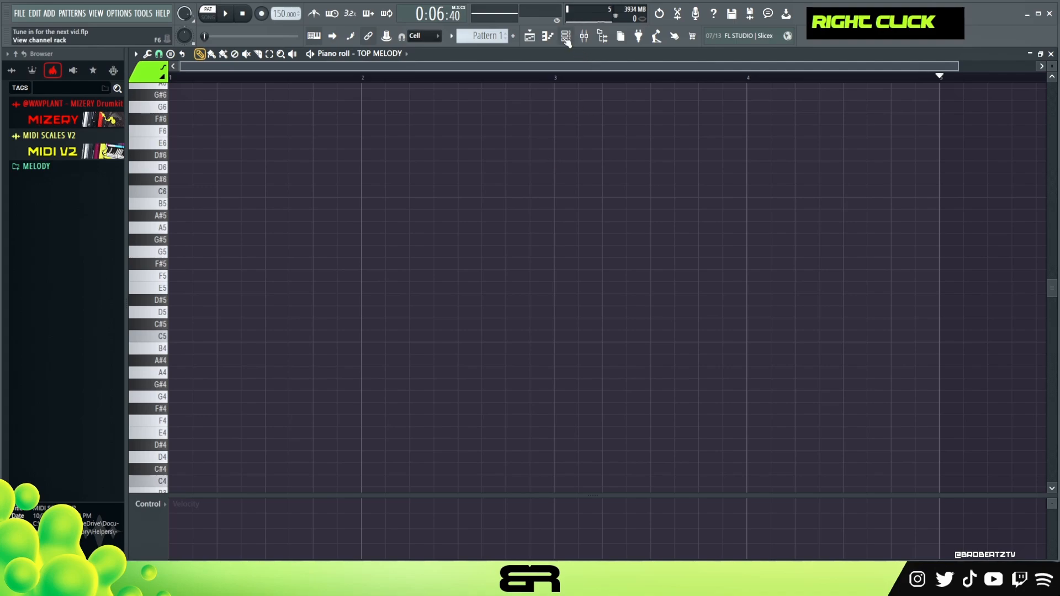
- Show the Channel rack, audition notes on the melody instruments and make MAIN MELODY the selected channel
key(F6)
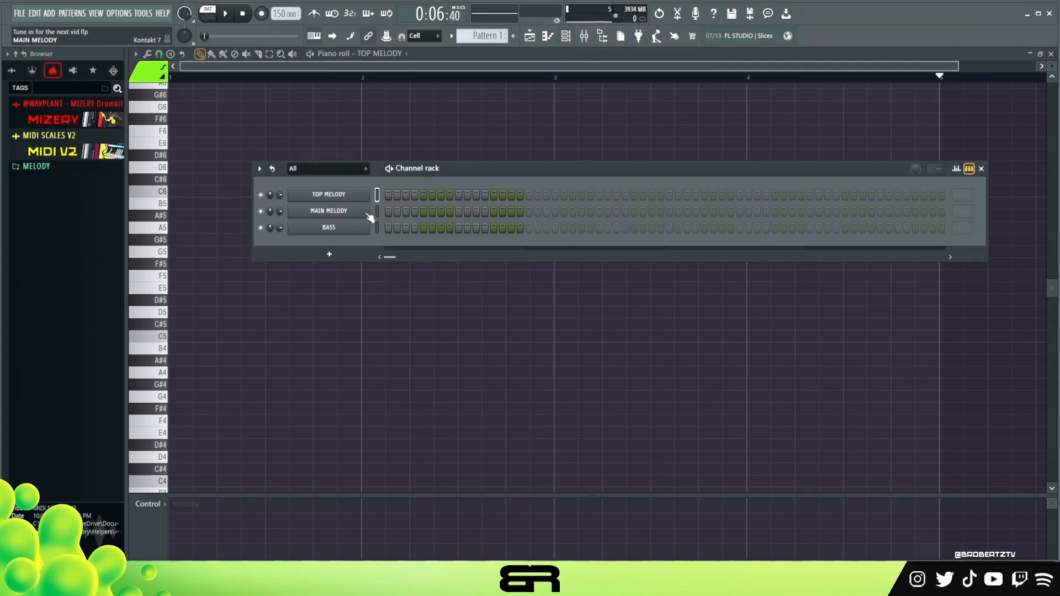
key(s)
key(f)
key(g)
key(s)
key(d)
key(f)
click(377, 212)
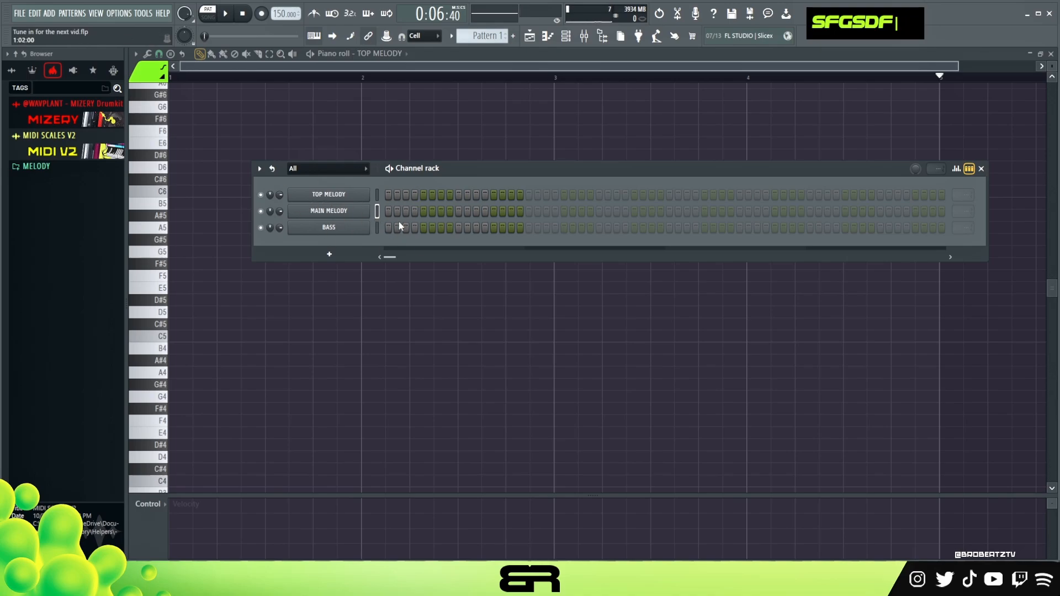
- Select the BASS channel in the Channel rack and audition a few repeated notes on it
click(379, 231)
key(d)
key(d)
key(d)
key(d)
key(f)
key(f)
key(f)
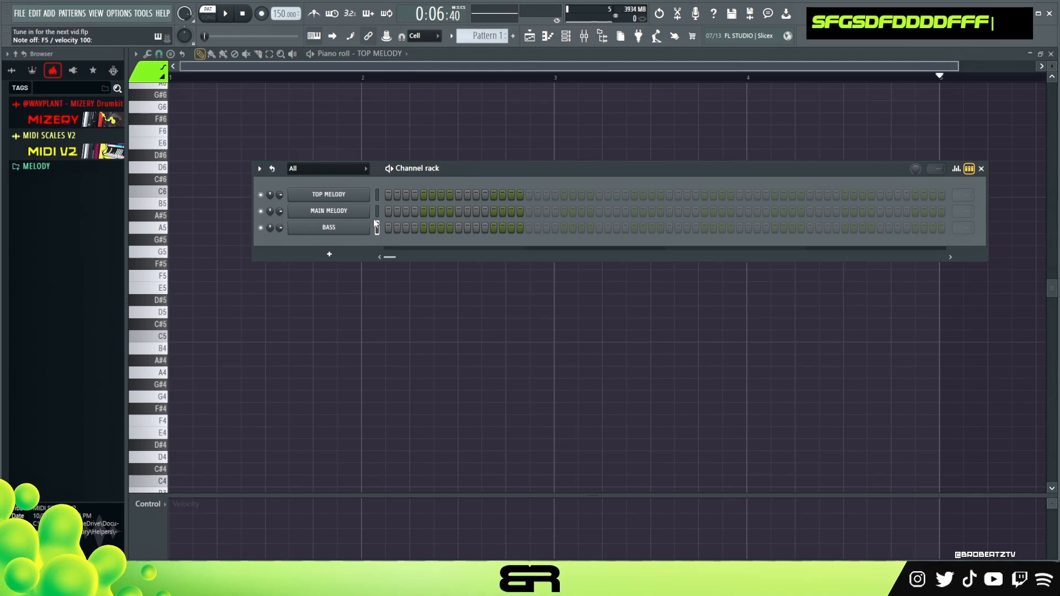
drag(424, 169, 395, 159)
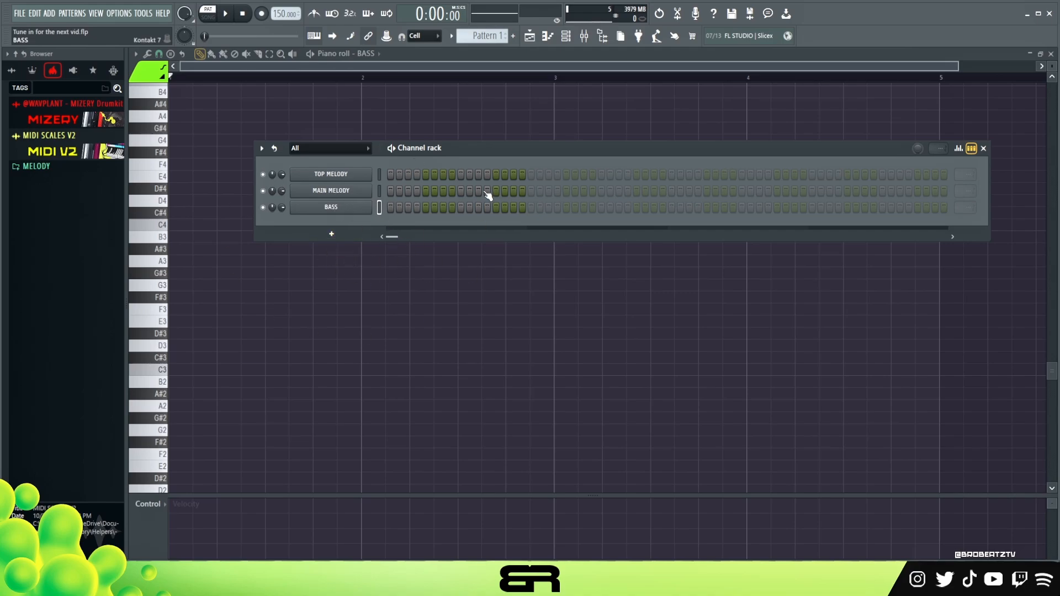
- Open the BASS channel's Shreddage 3 Abyss instrument, play some test notes on it and close its window
click(346, 208)
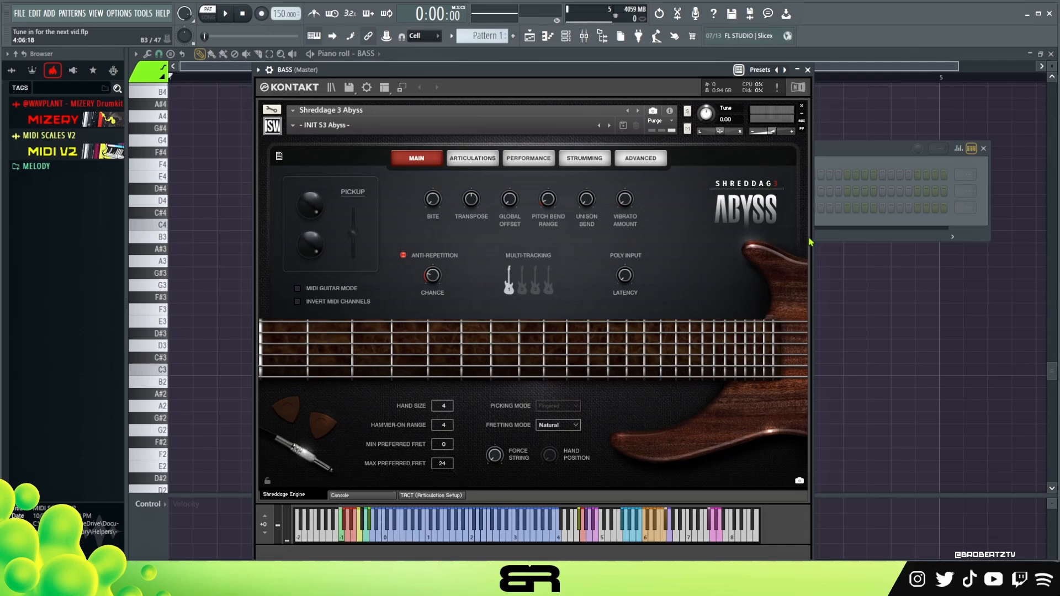
key(e)
key(e)
key(f)
key(e)
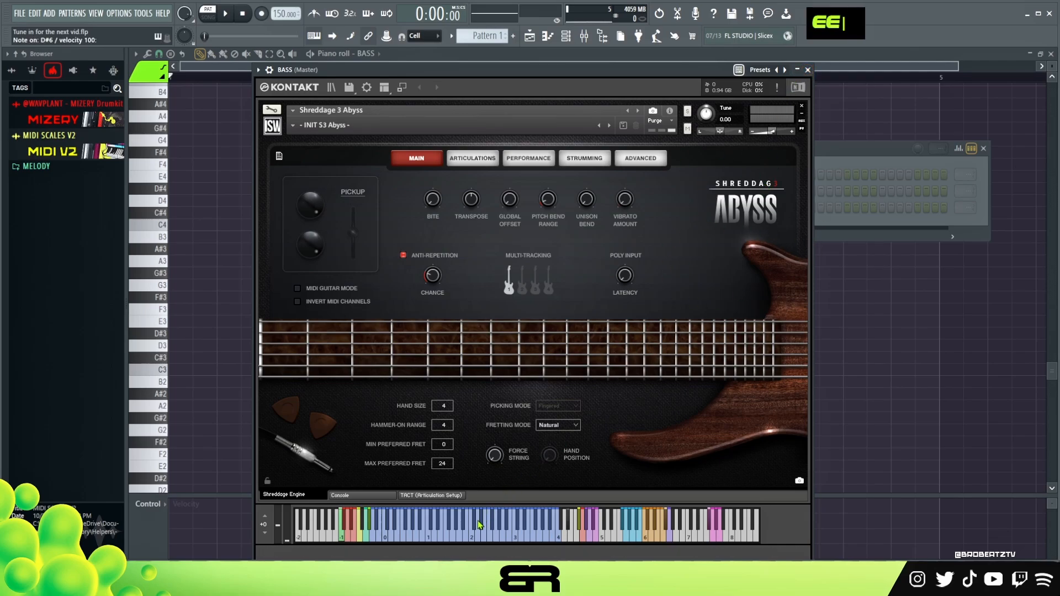
key(s)
key(d)
key(f)
key(d)
key(f)
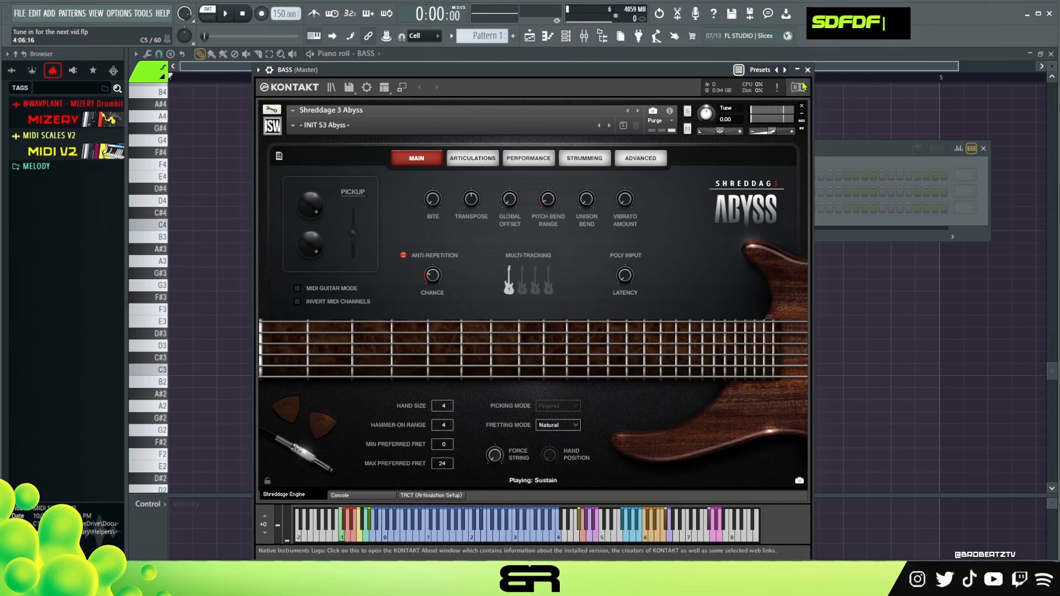
click(808, 69)
- Load the F# Major (Ionian) scale from the MIDI SCALES V2 pack as a new channel above TOP MELODY
click(95, 154)
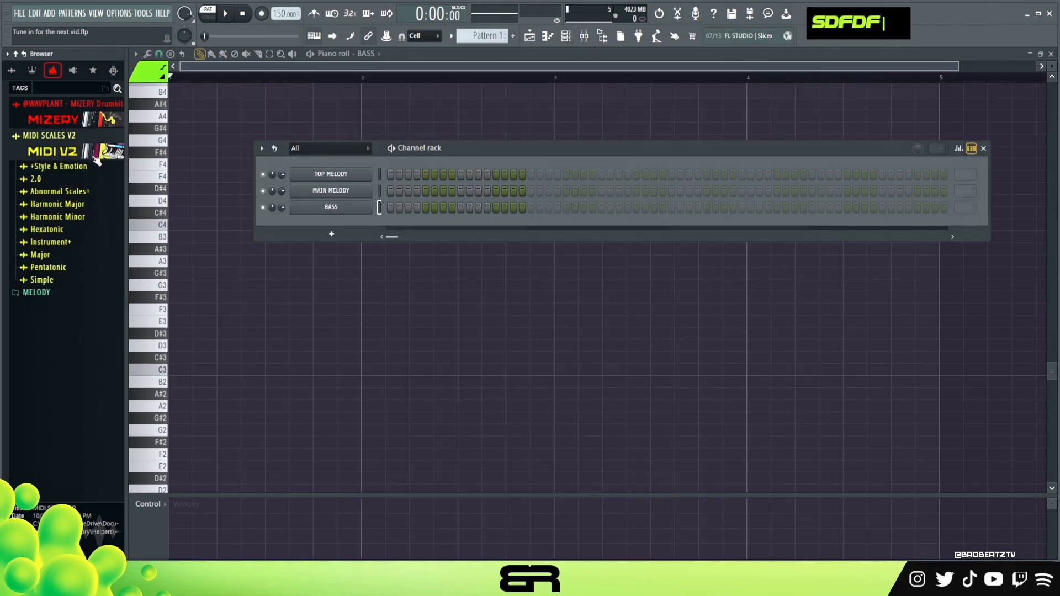
click(54, 257)
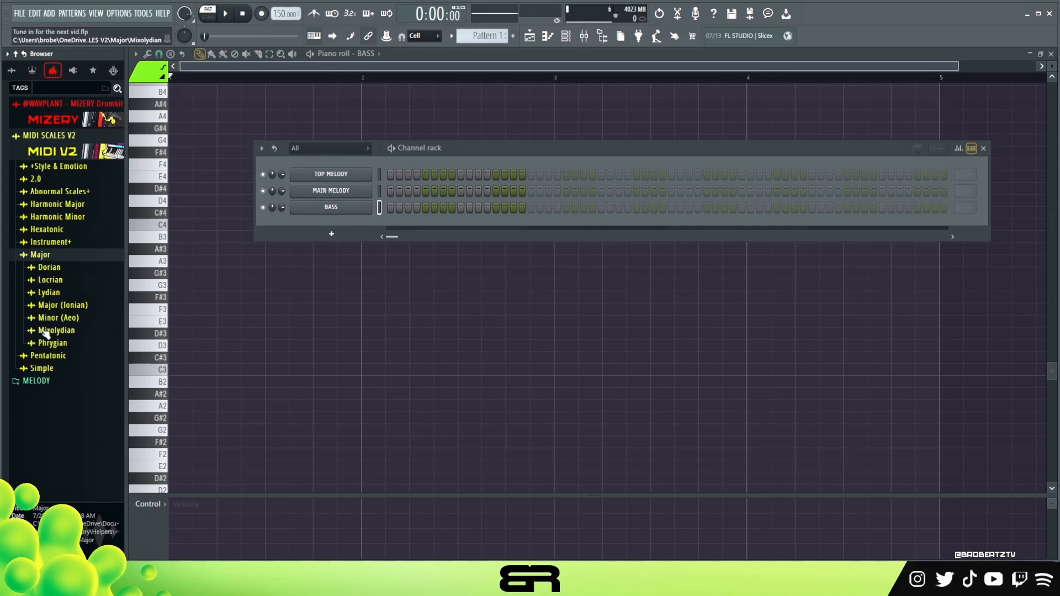
click(62, 308)
drag(51, 409, 343, 172)
- Rename the new F# scale channel to "F# Maj" and return to the BASS piano roll
right_click(344, 173)
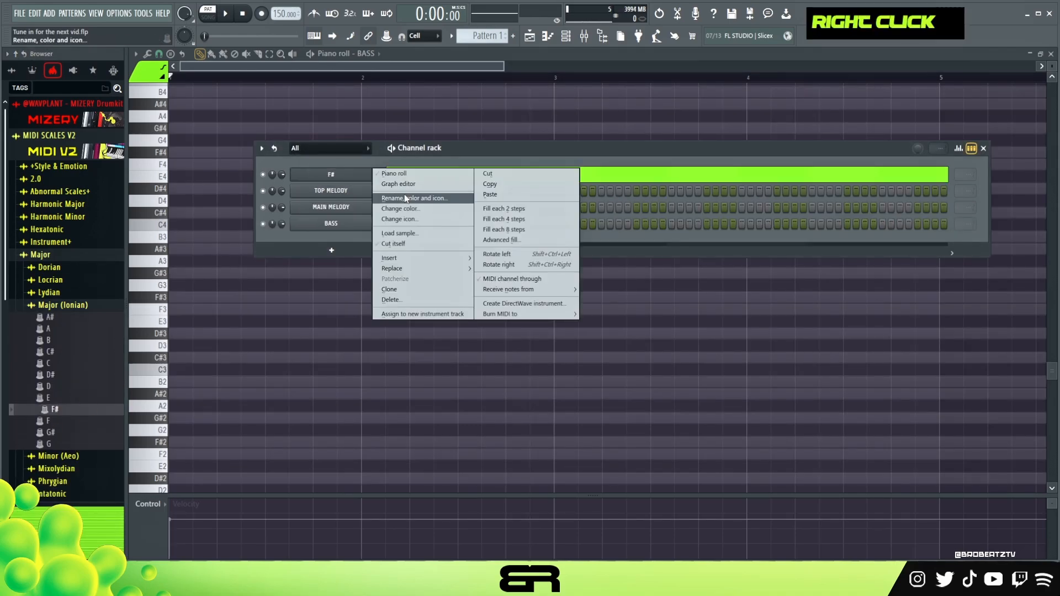
click(405, 199)
click(348, 178)
text(Maj)
key(Return)
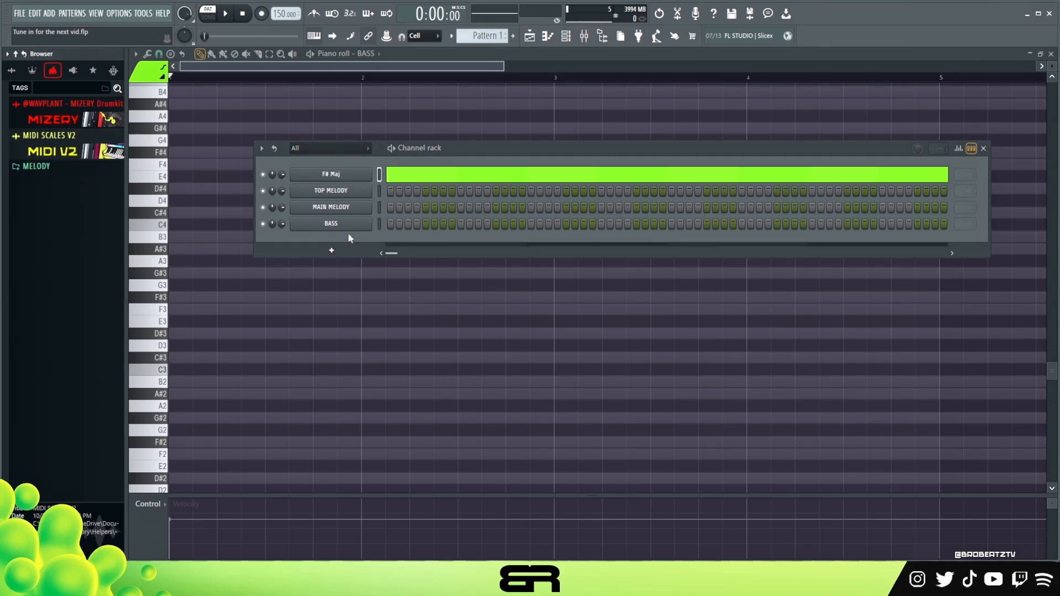
right_click(340, 331)
scroll(1053, 67, up, 2)
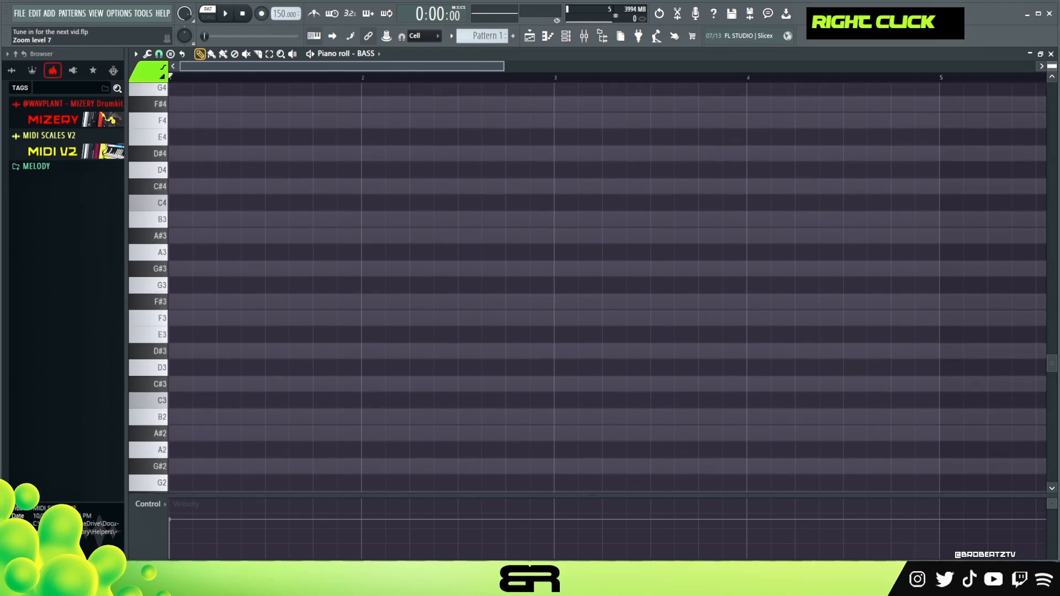
scroll(407, 364, down, 3)
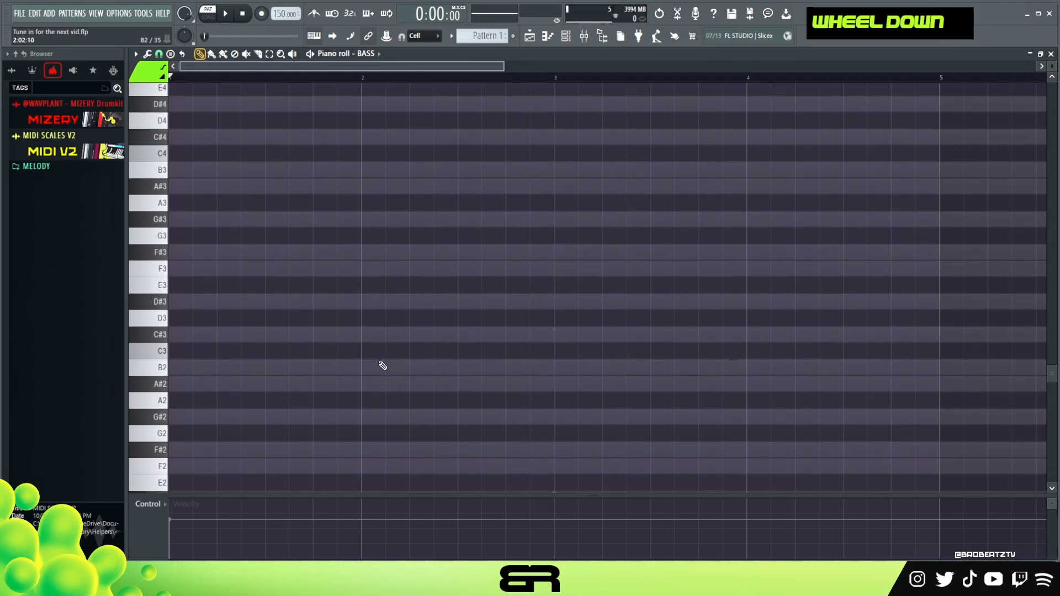
click(186, 304)
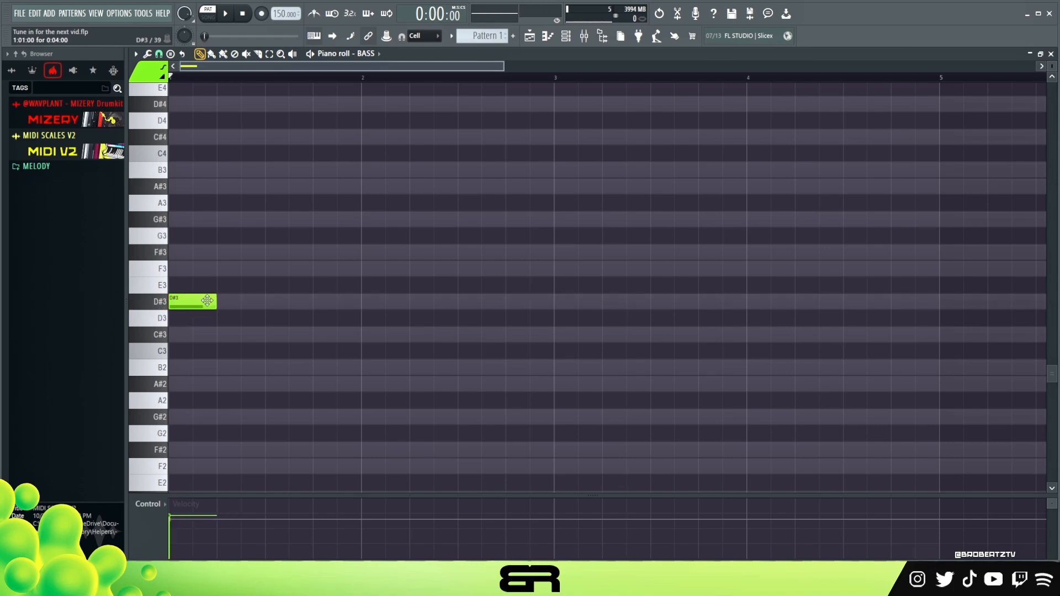
click(165, 305)
click(158, 304)
click(164, 336)
click(162, 302)
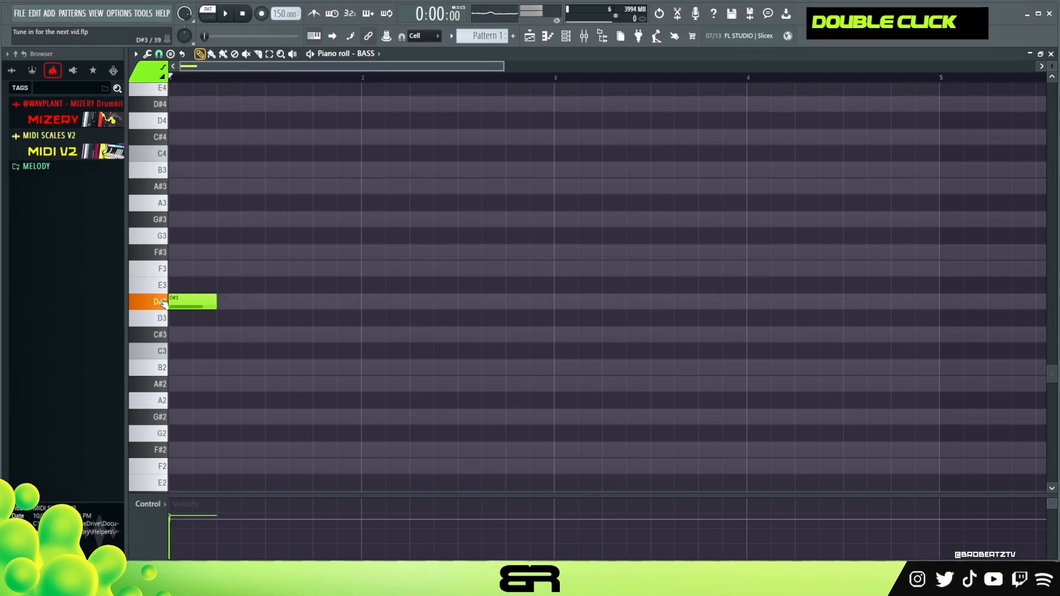
right_click(201, 302)
- Draw a four-bar BASS line of one-bar notes B2, C#3, D#3 and F#3, and play it back
click(194, 369)
ctrl+click(195, 372)
drag(195, 369, 347, 246)
drag(412, 211, 168, 410)
drag(375, 307, 941, 310)
right_click(727, 376)
key(space)
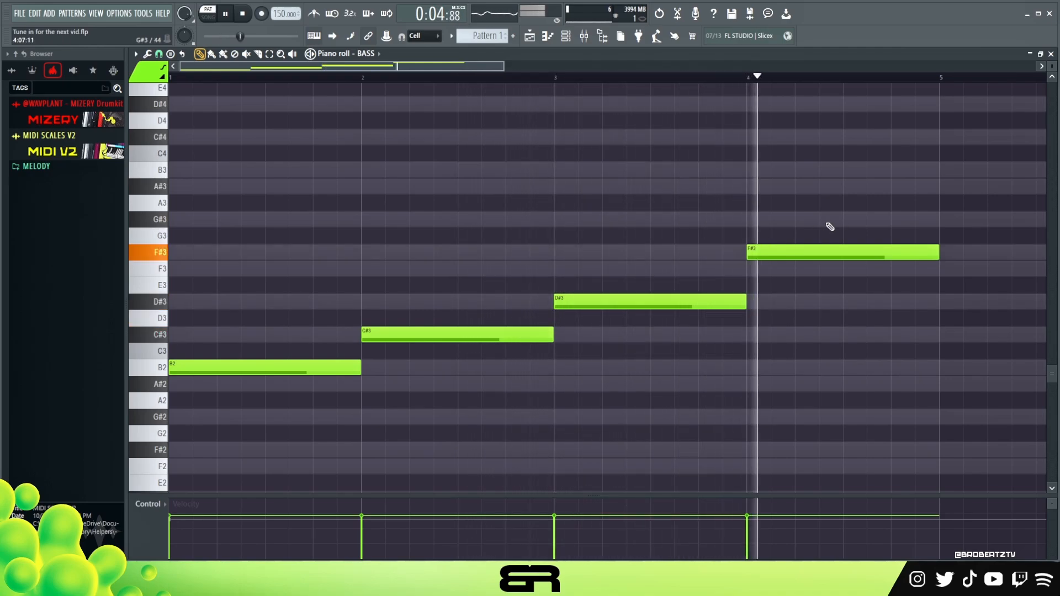
key(space)
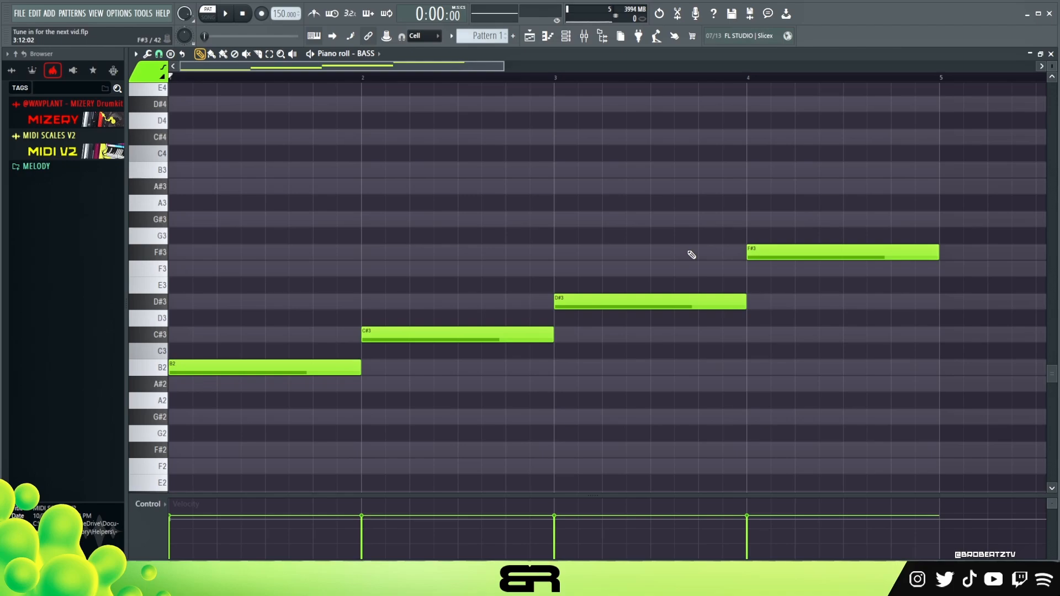
- Transpose all four bass notes one octave up to B3, C#4, D#4 and F#4
drag(924, 216, 330, 421)
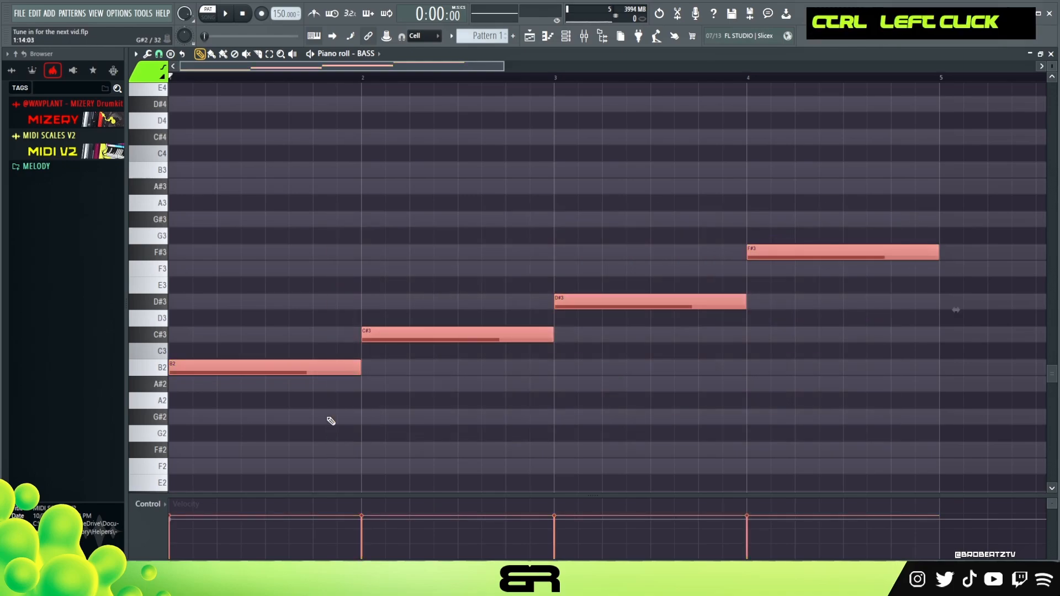
key(ctrl+Up)
key(ctrl+Up)
scroll(206, 276, up, 3)
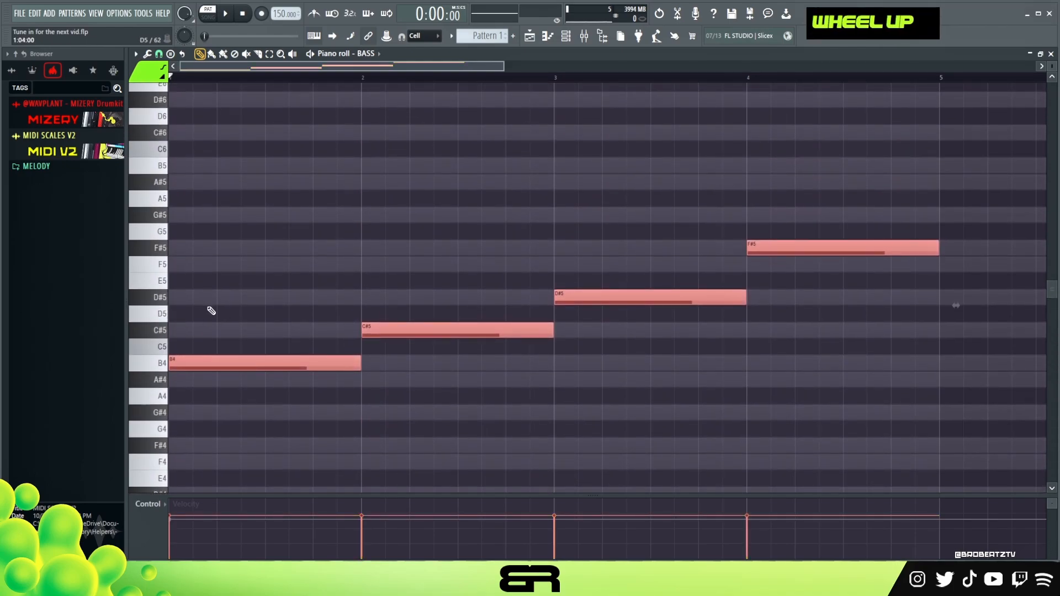
scroll(234, 296, down, 1)
key(ctrl+Down)
key(ctrl+Down)
scroll(343, 272, down, 5)
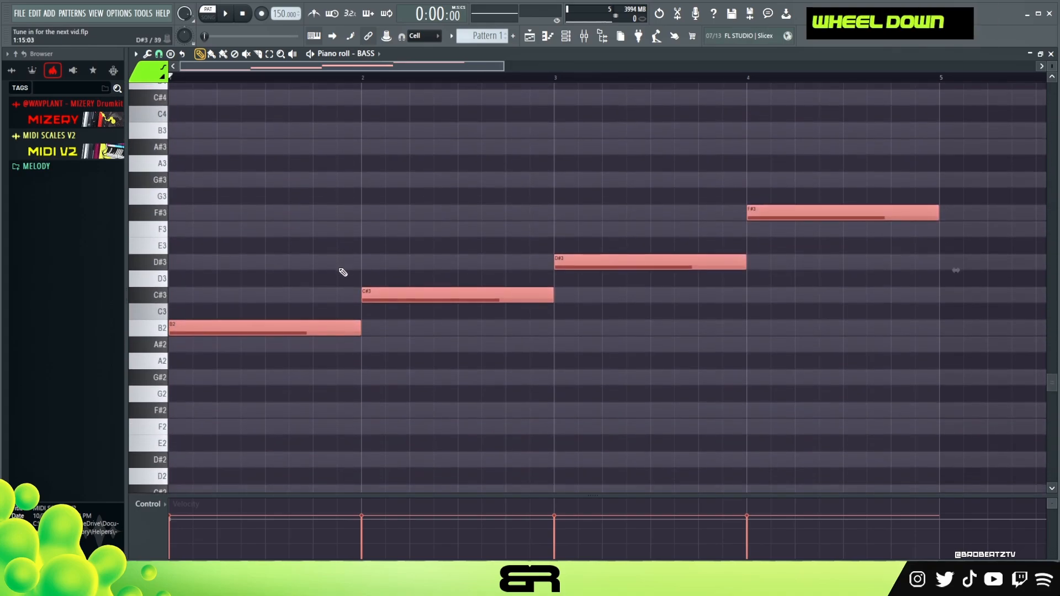
key(ctrl+Up)
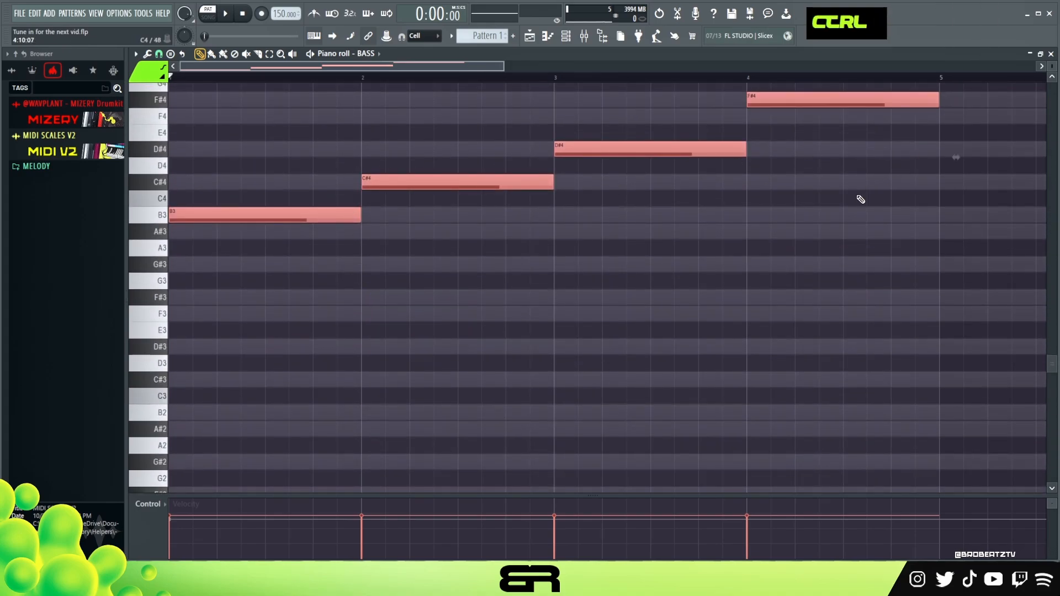
- Lower the last two bass notes, in bars 3 and 4, by one octave to D#3 and F#3
ctrl+drag(864, 206, 678, 98)
key(ctrl+Down)
scroll(589, 263, up, 3)
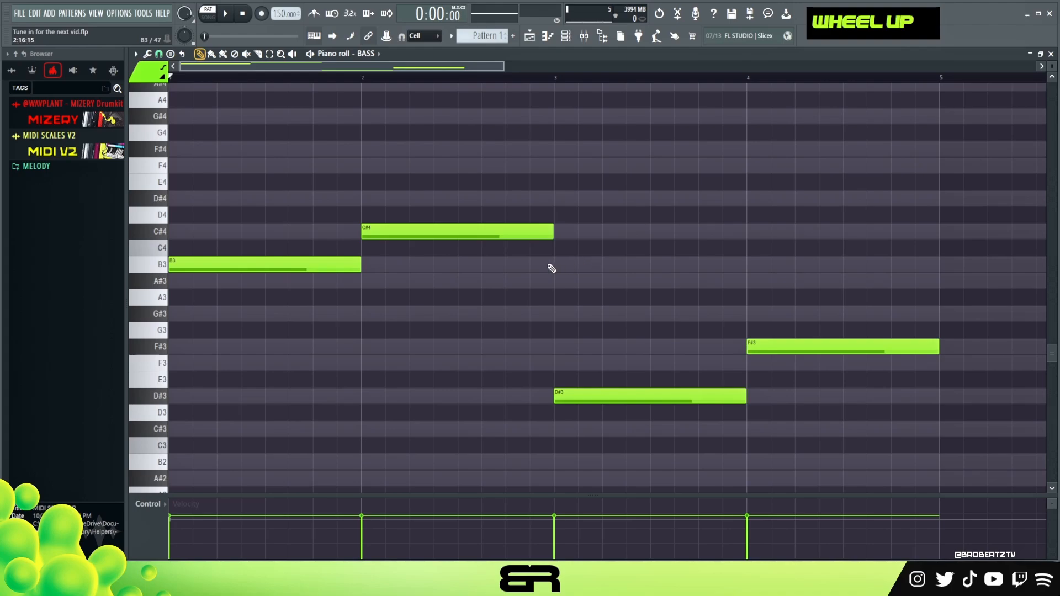
- Try turning each bass note into four consecutive two-step notes, and undo the repeats
key(ctrl+a)
drag(561, 237, 447, 232)
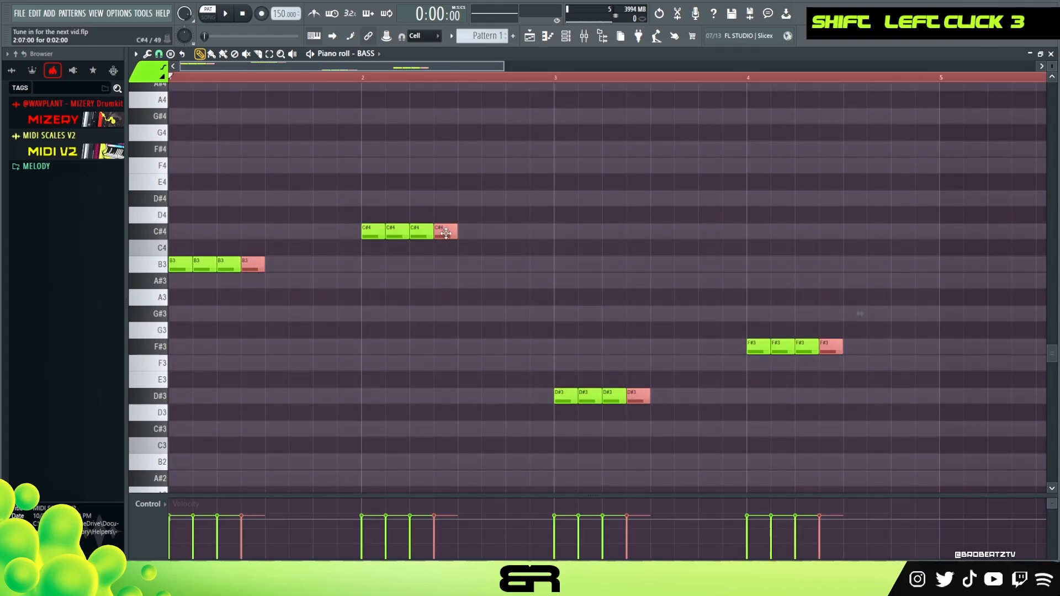
key(space)
key(space)
key(ctrl+alt+z)
key(ctrl+alt+z)
key(ctrl+alt+z)
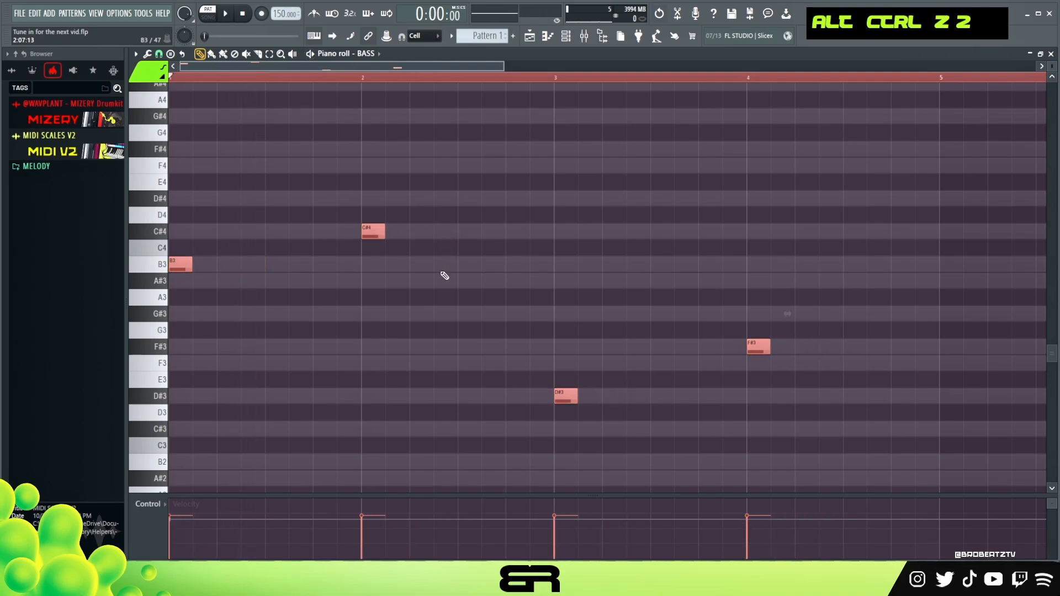
- Lengthen every bass note to half a bar, duplicate them all into the second half of each bar, and start playback
right_click(438, 275)
key(ctrl+a)
drag(385, 236, 465, 239)
shift+drag(453, 238, 523, 241)
right_click(591, 291)
key(space)
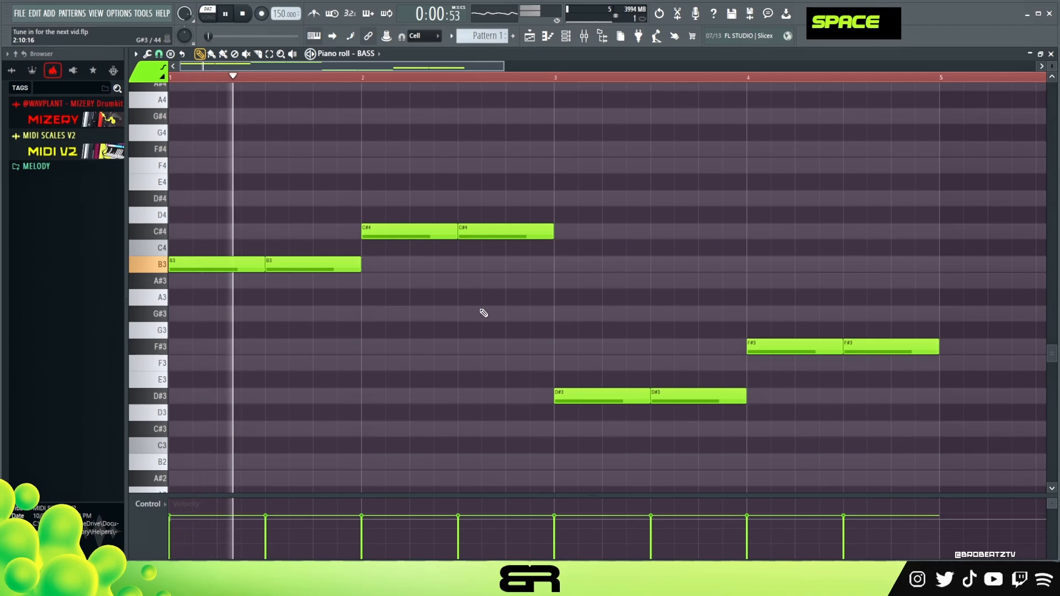
- Transpose the whole bass line down one octave to B2, C#3, D#2 and F#2, and play it back
key(ctrl+a)
key(ctrl+Down)
key(space)
key(space)
right_click(660, 276)
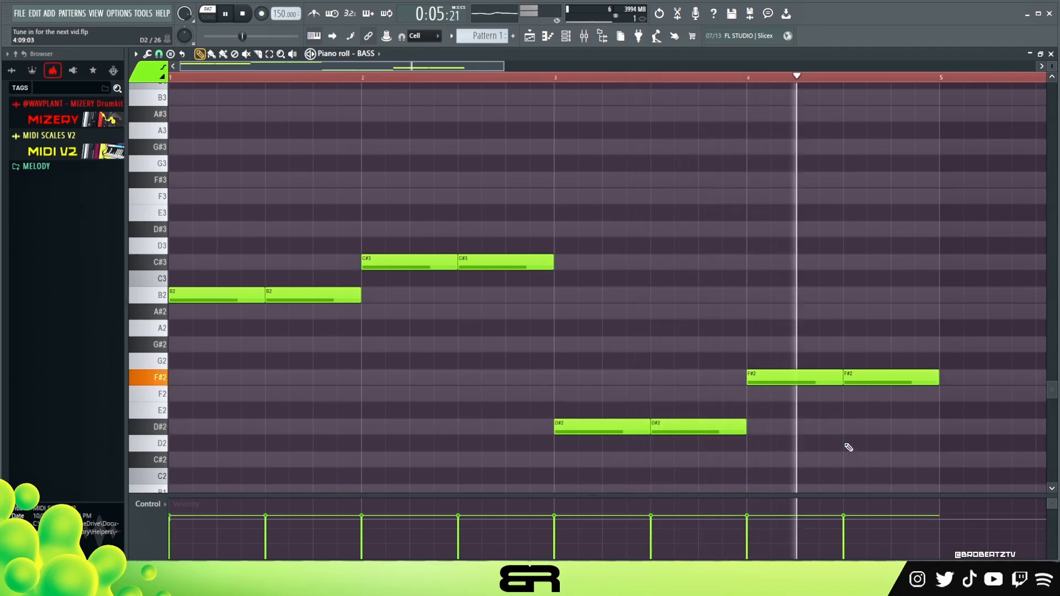
key(space)
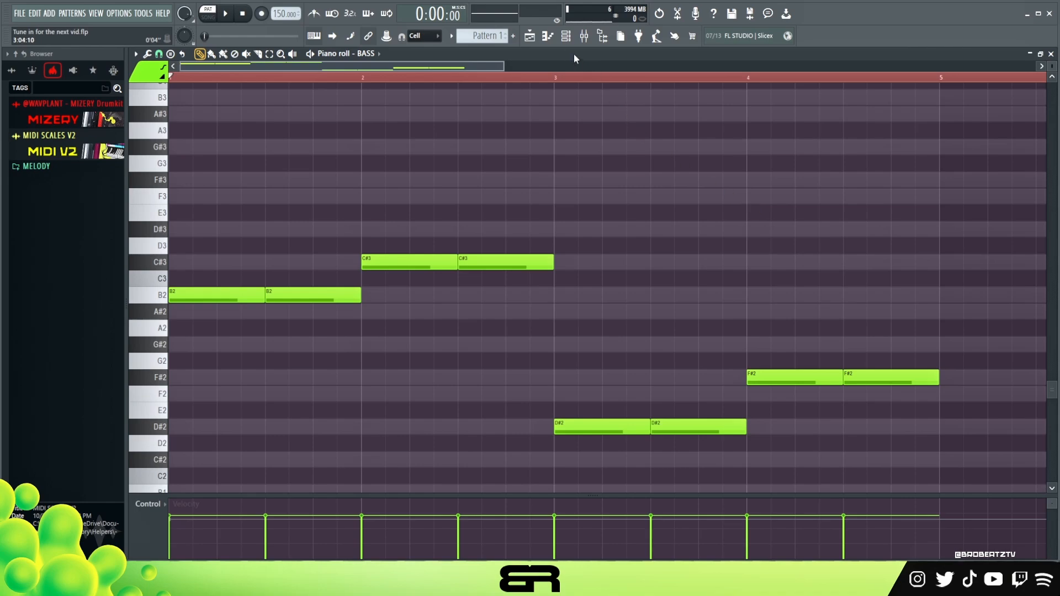
- Open the MAIN MELODY channel's Soft Nylon Guitar instrument from the Channel rack, audition a note and close its window
click(566, 36)
click(353, 212)
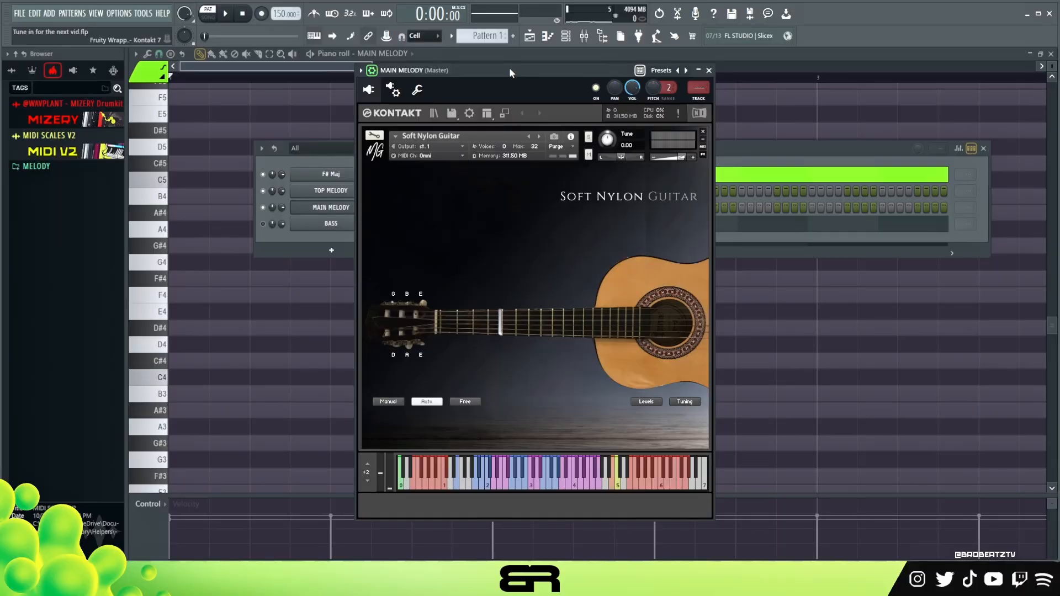
click(533, 481)
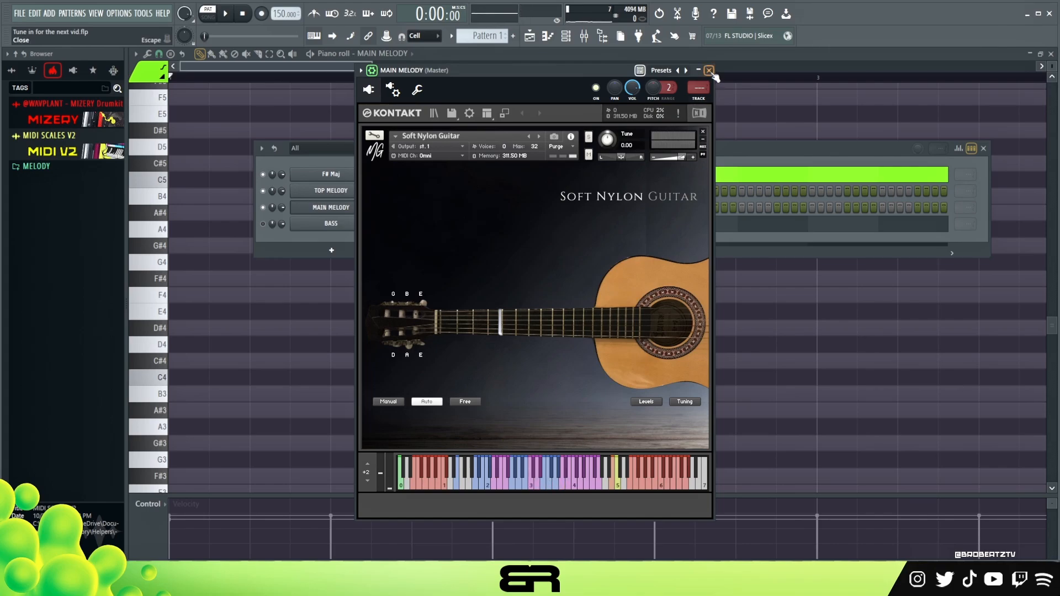
click(711, 71)
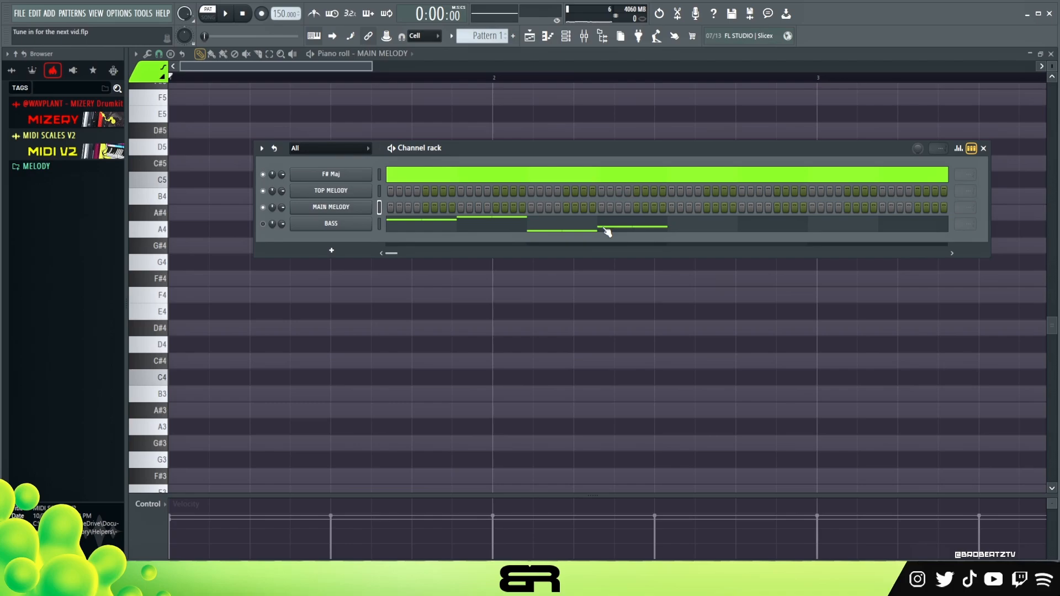
mouse_move(458, 144)
mouse_down()
mouse_move(446, 174)
mouse_move(441, 149)
mouse_up()
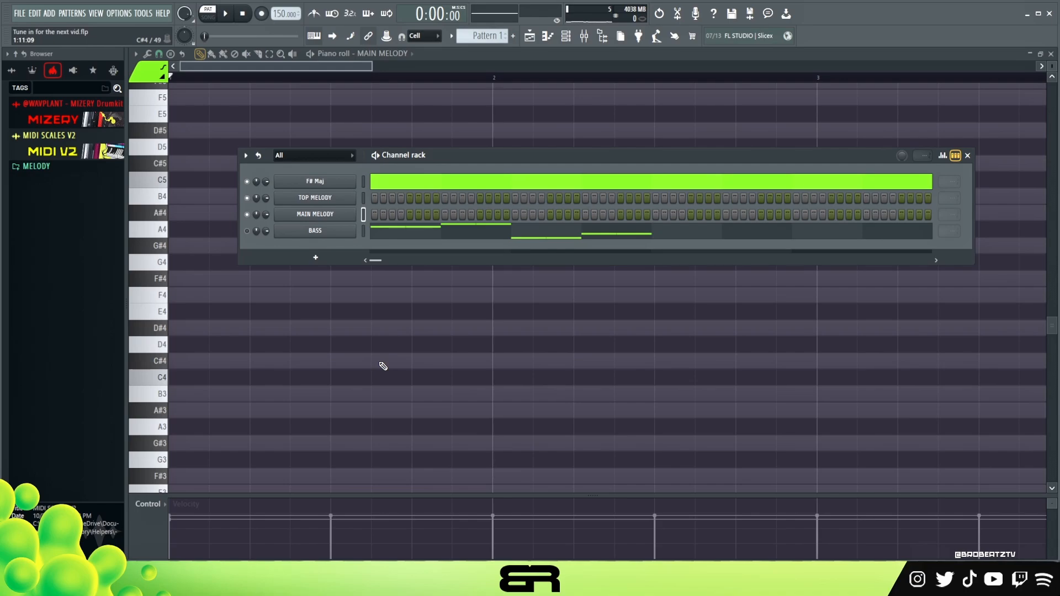
- Add a B3 note about a quarter bar long at the start of bar 1 of the MAIN MELODY and select it
right_click(257, 357)
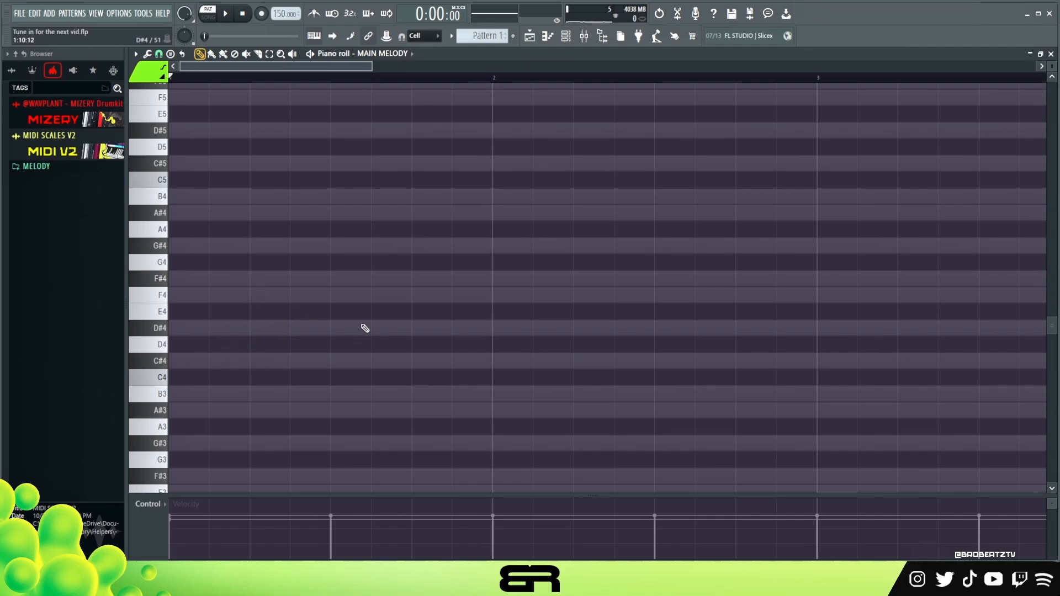
scroll(261, 340, up, 3)
scroll(215, 393, down, 3)
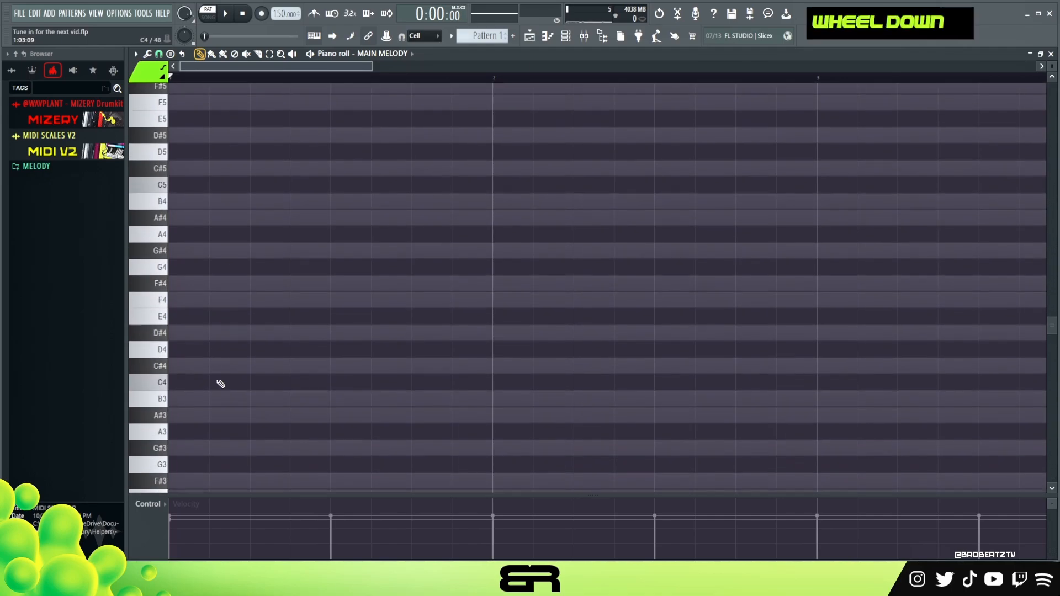
click(216, 394)
drag(229, 393, 244, 393)
drag(182, 384, 113, 376)
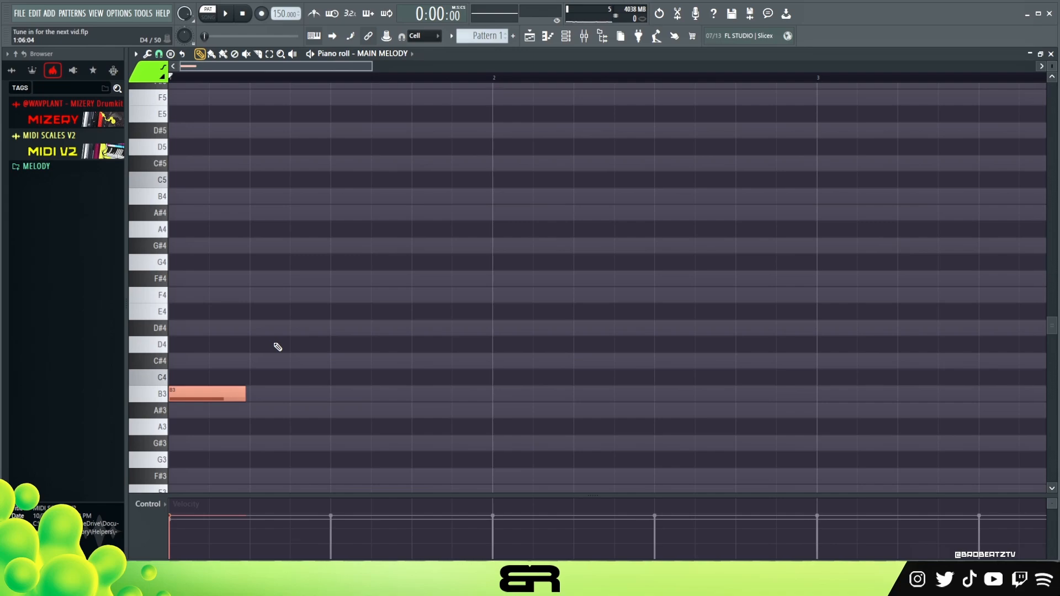
- Copy the B3 note and raise the copy seven semitones to F#4, leaving it selected
key(shift+Up)
key(shift+Up)
key(shift+Up)
key(shift+Up)
key(shift+Up)
key(shift+Up)
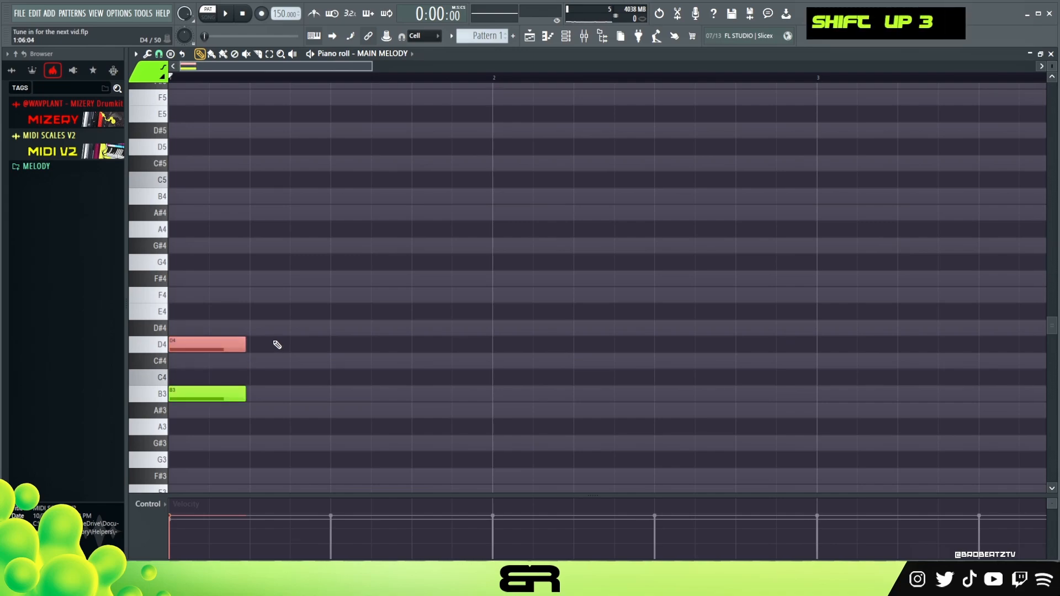
key(shift+Up)
drag(207, 254, 192, 306)
drag(194, 280, 135, 280)
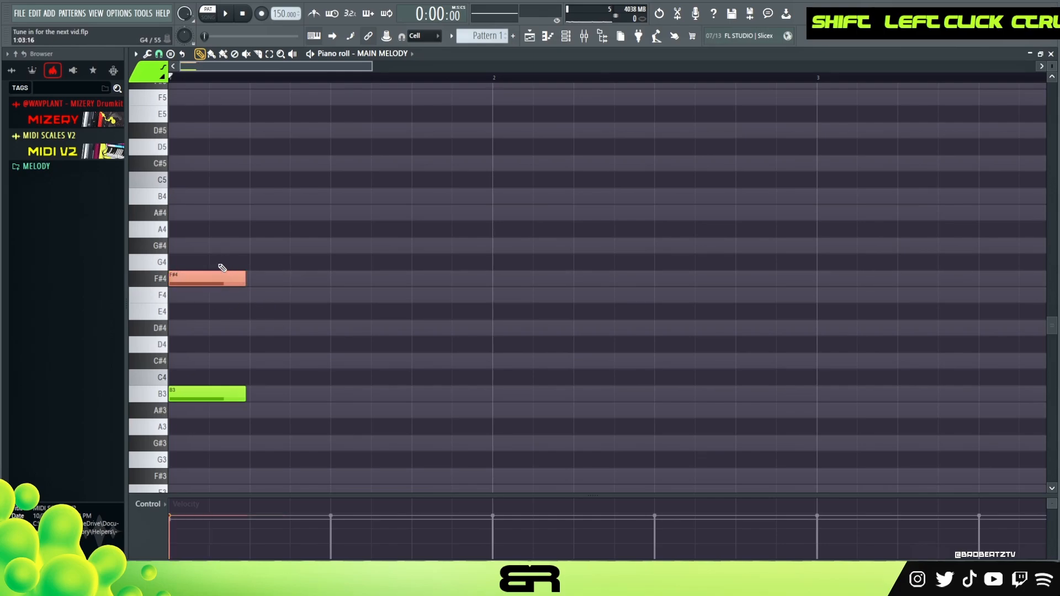
- Copy the F#4 note and raise the copy seven semitones to C#5
key(shift+Up)
key(shift+Up)
key(shift+Down)
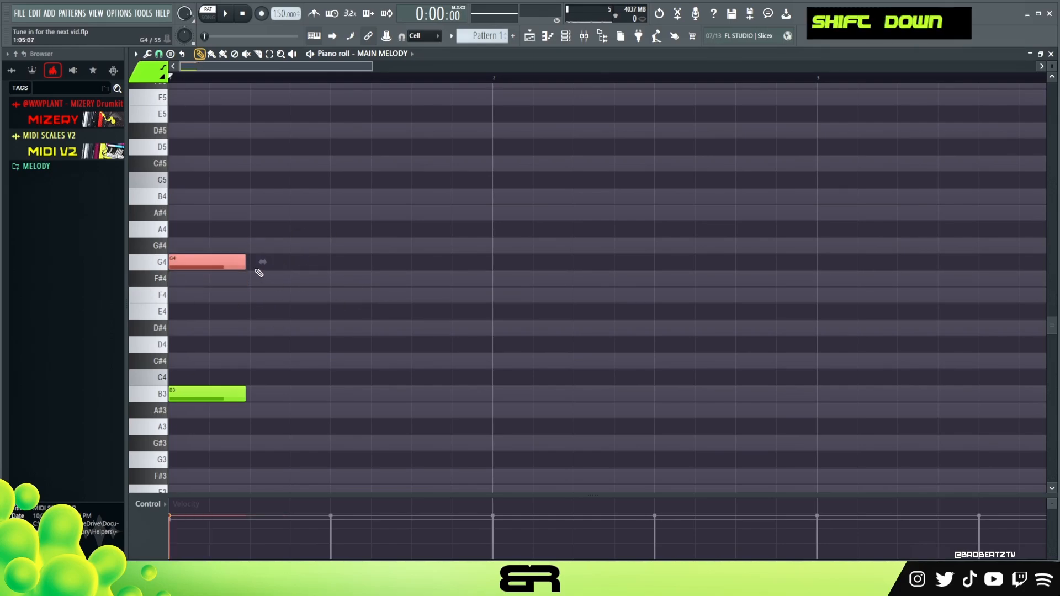
key(shift+Down)
key(shift+Up)
key(shift+Up)
key(shift+Up)
key(shift+Up)
key(shift+Up)
key(shift+Up)
key(shift+Up)
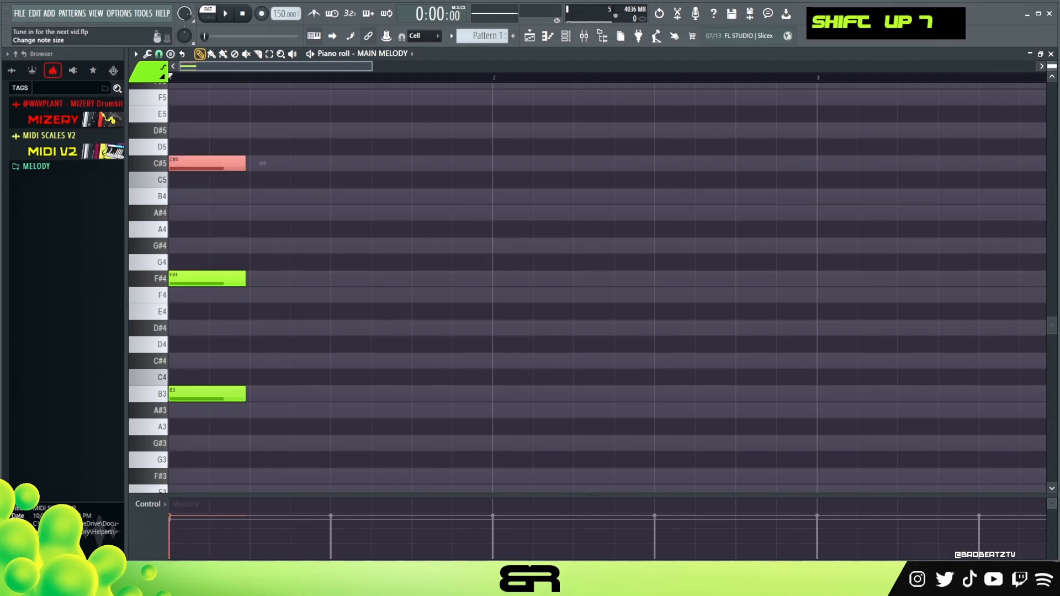
- Select the stacked B3, F#4 and C#5 notes and quick-quantize them to a full quarter bar, clearing the selection
scroll(1051, 66, up, 1)
scroll(1051, 66, up, 1)
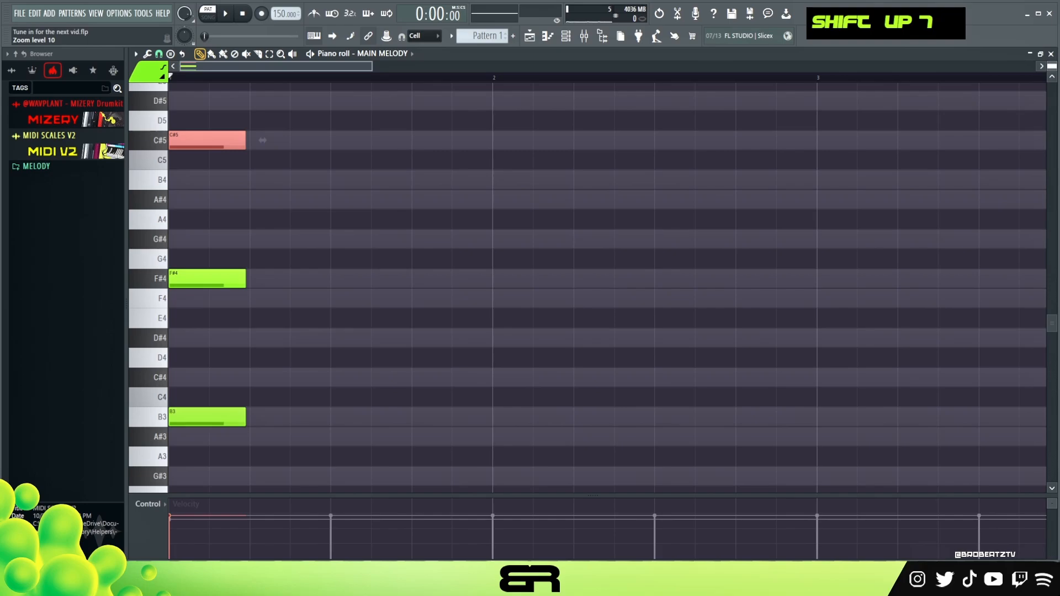
scroll(1051, 65, down, 1)
click(420, 100)
drag(372, 65, 168, 491)
right_click(355, 380)
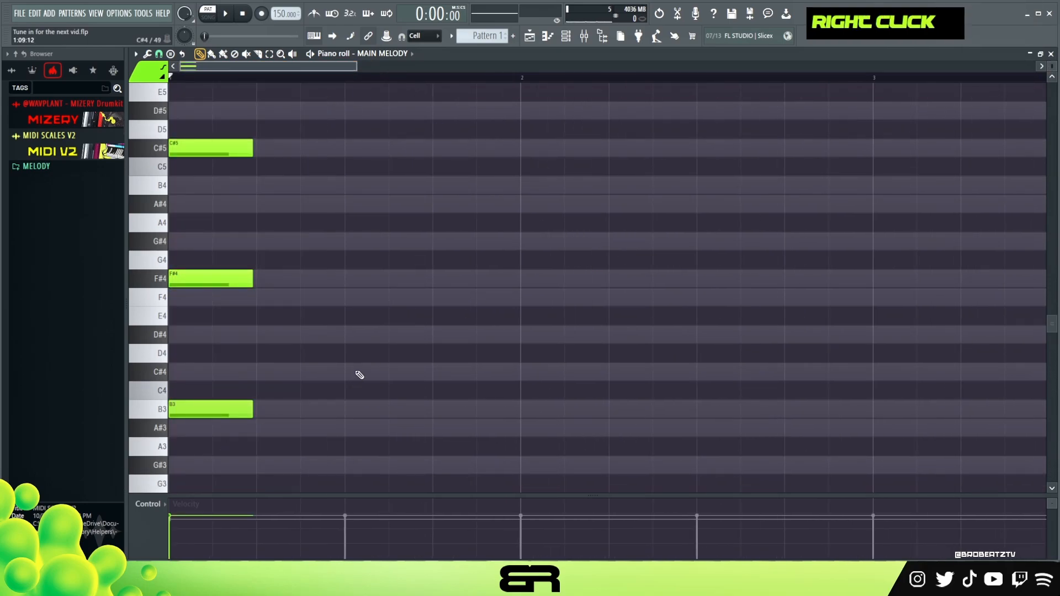
drag(270, 119, 188, 436)
key(ctrl+q)
right_click(348, 345)
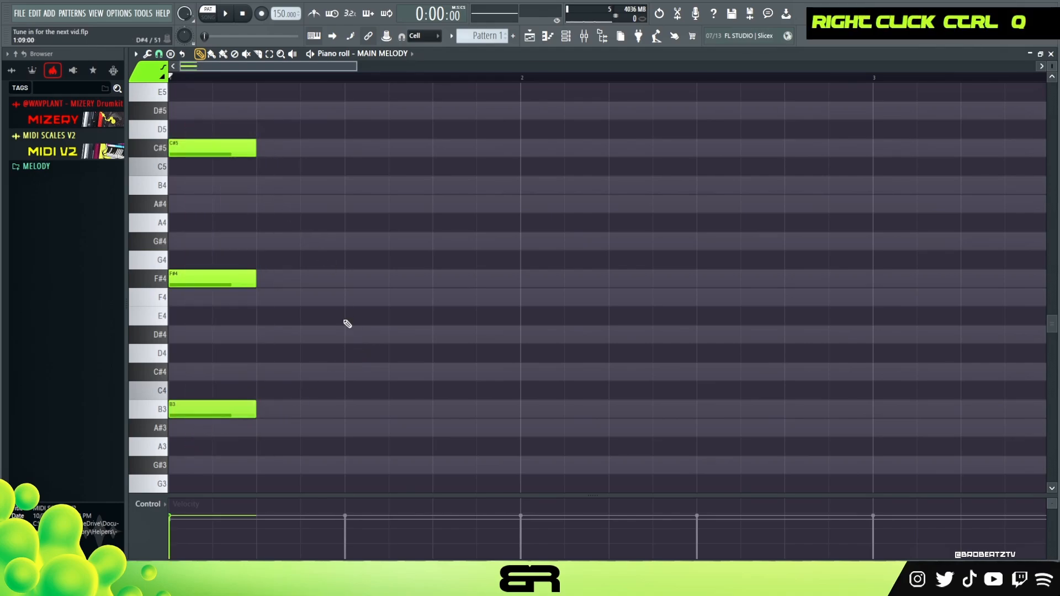
- Try replacing the F#4 and C#5 notes with D#4 and A#4 above the B3, and undo these changes
click(204, 206)
right_click(228, 149)
click(299, 217)
right_click(298, 215)
drag(213, 278, 220, 332)
right_click(237, 279)
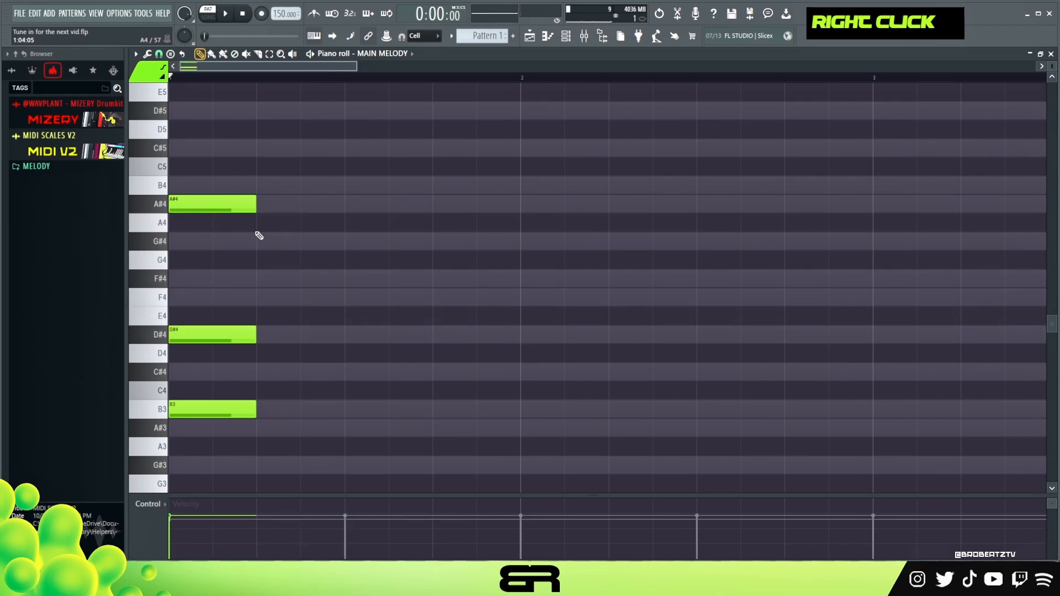
key(ctrl+alt+z)
key(ctrl+alt+z)
key(ctrl+alt+z)
key(ctrl+alt+z)
key(ctrl+alt+z)
key(ctrl+alt+z)
key(ctrl+alt+z)
right_click(201, 154)
double_click(201, 154)
right_click(276, 148)
right_click(209, 278)
click(210, 279)
drag(210, 279, 166, 279)
click(187, 412)
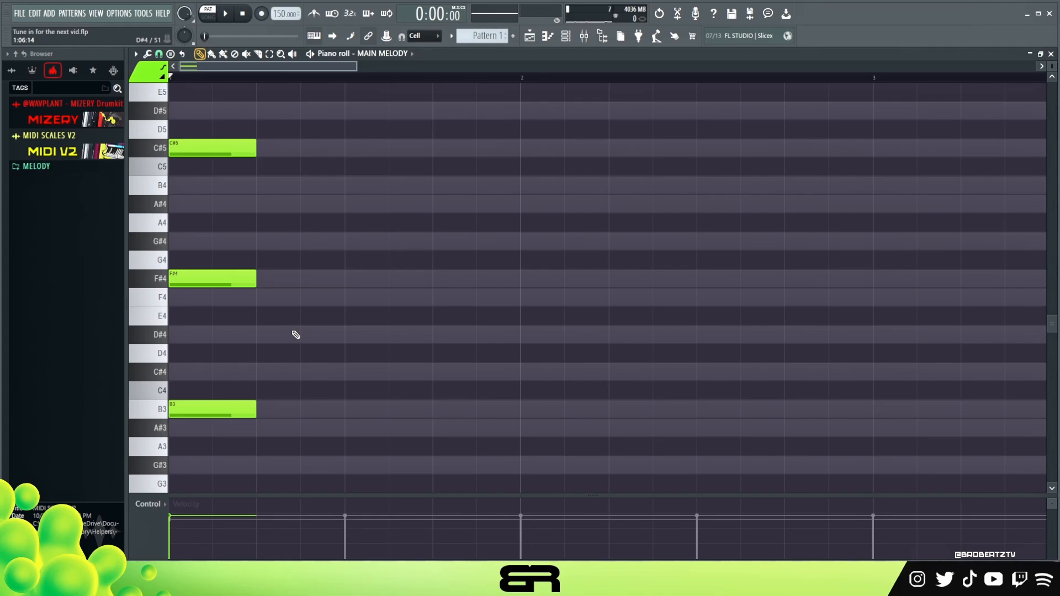
- Copy the B3, F#4 and C#5 stack from bar 1 to the start of bar 2
drag(260, 420, 206, 83)
drag(211, 152, 555, 180)
right_click(299, 286)
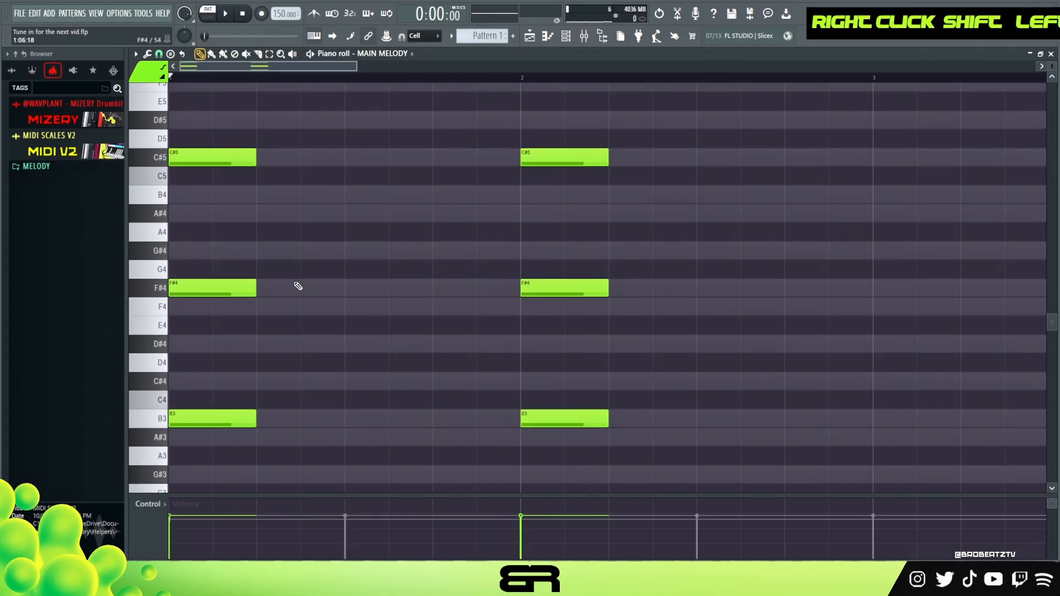
scroll(293, 287, down, 1)
scroll(284, 289, up, 1)
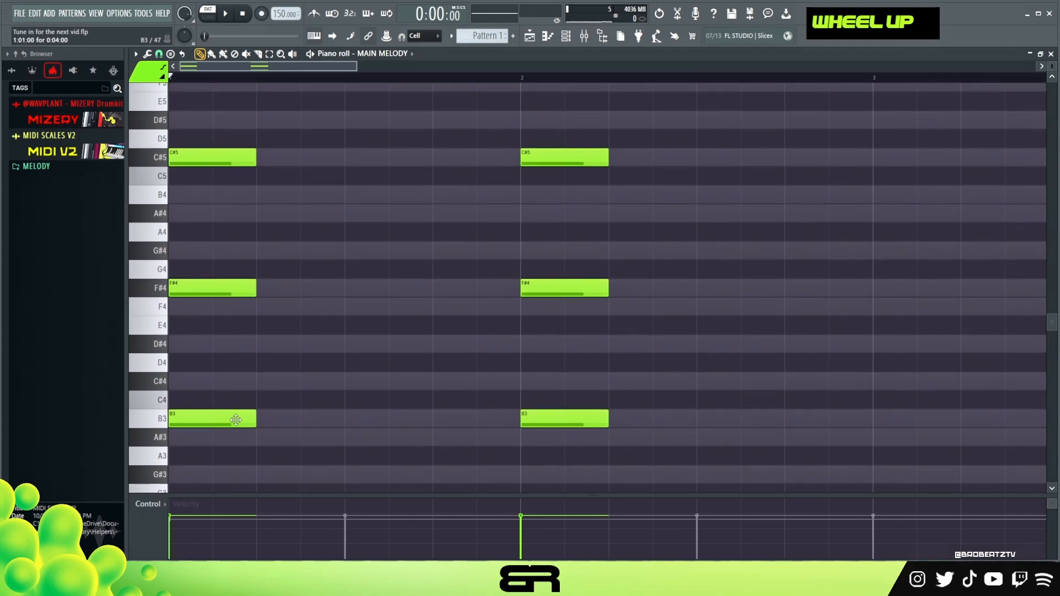
- Lengthen bar 1's B3 note to half a bar, duplicate it into the second half, and trim both notes slightly short
drag(257, 425, 343, 425)
ctrl+click(230, 426)
drag(229, 426, 420, 421)
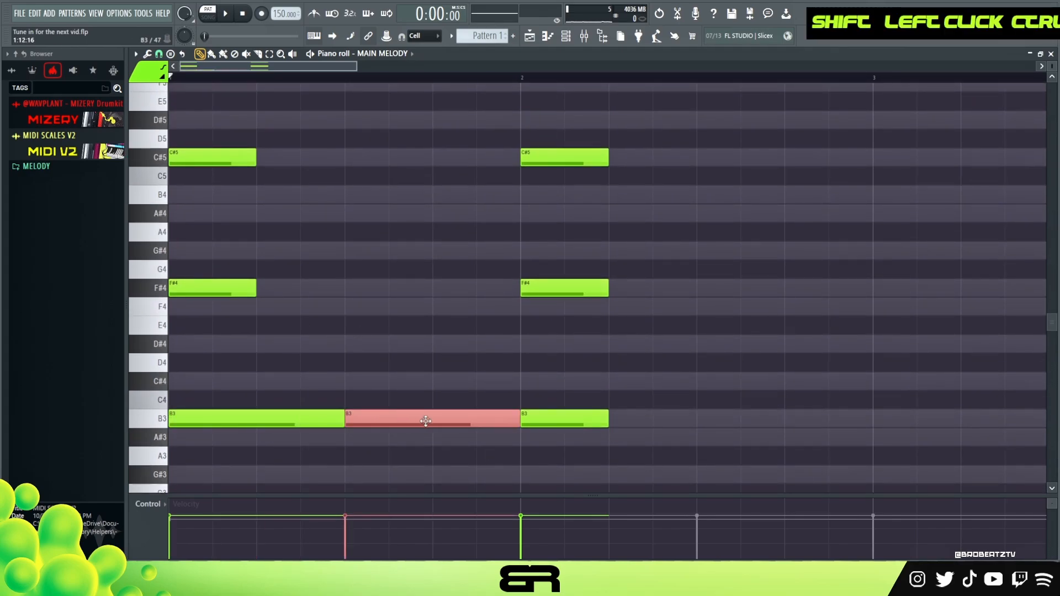
drag(260, 391, 407, 436)
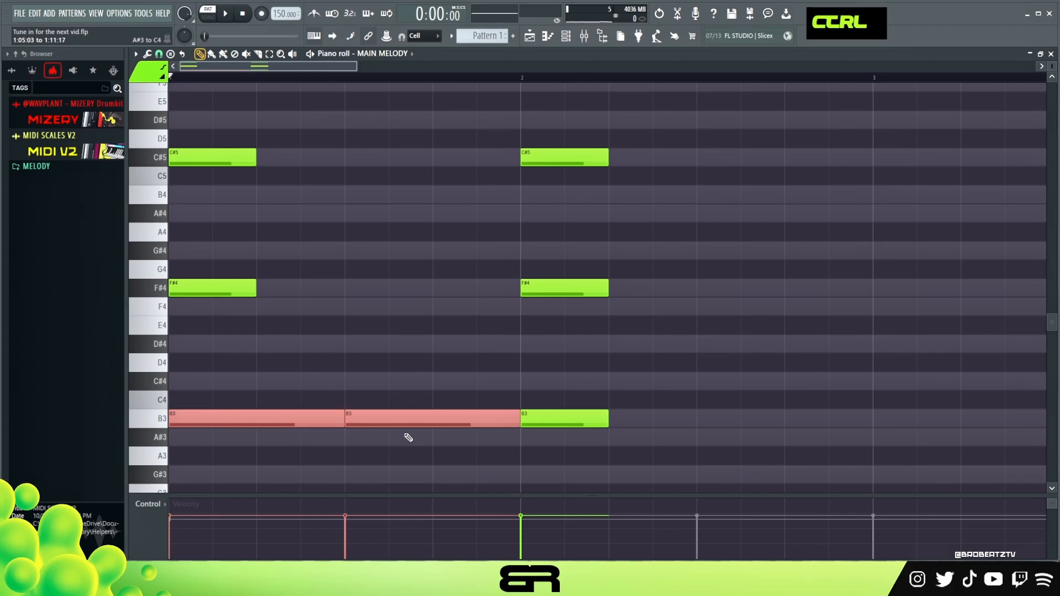
drag(340, 420, 330, 420)
right_click(425, 467)
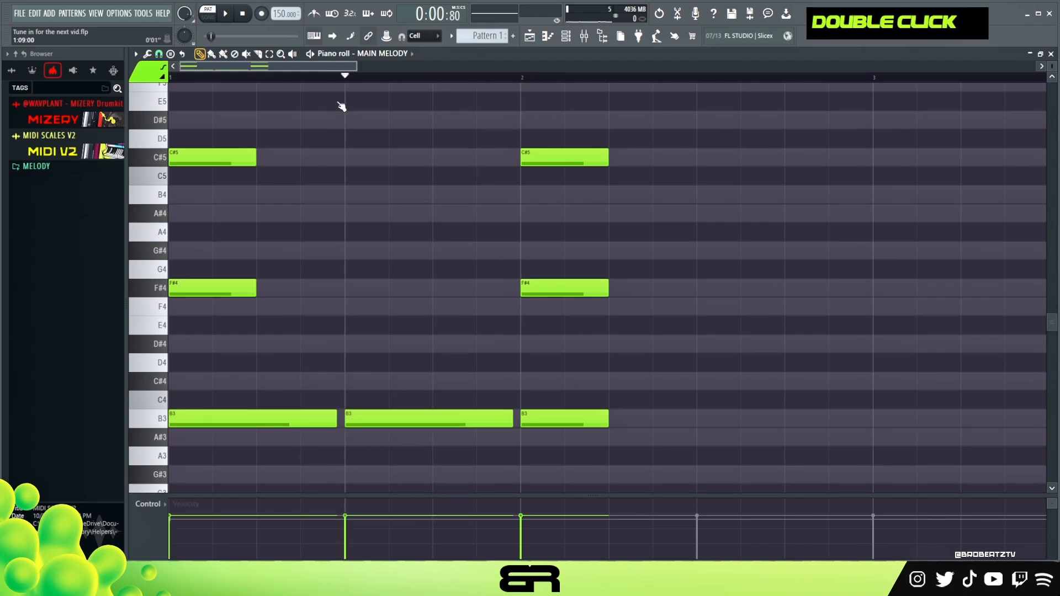
double_click(354, 77)
drag(350, 102, 223, 138)
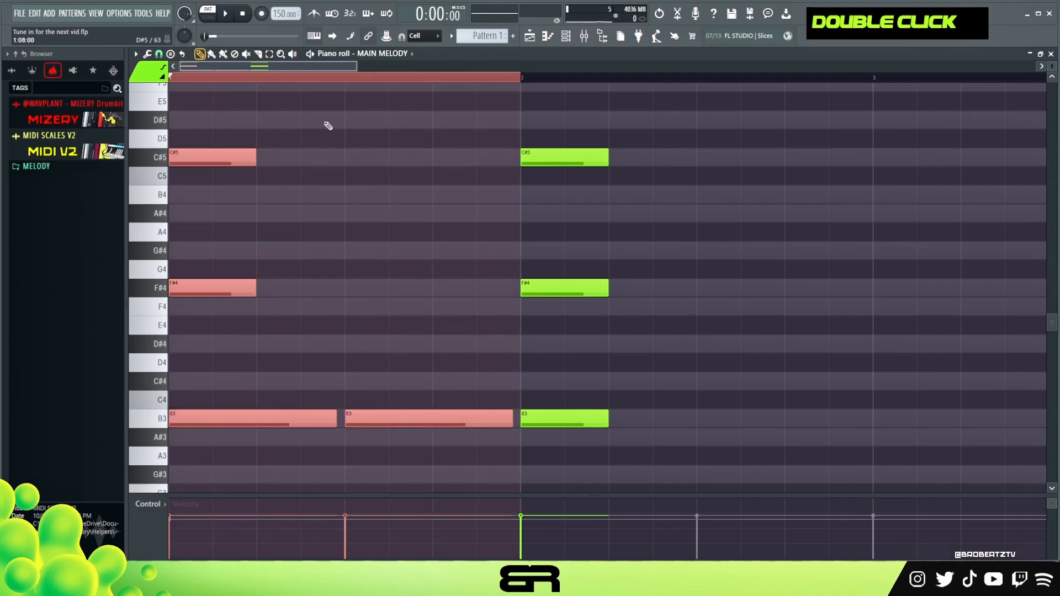
right_click(346, 77)
- Move bar 1's F#4 note an eighth of a bar later and repeat it back to back until the bar ends
drag(249, 261, 200, 293)
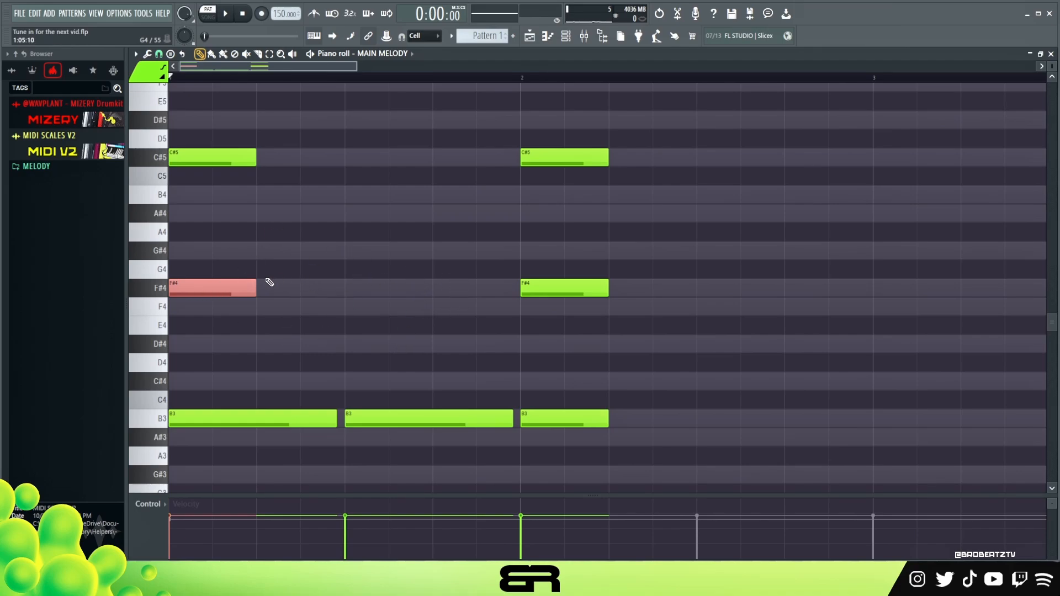
drag(220, 292, 353, 293)
shift+drag(353, 292, 520, 288)
right_click(513, 346)
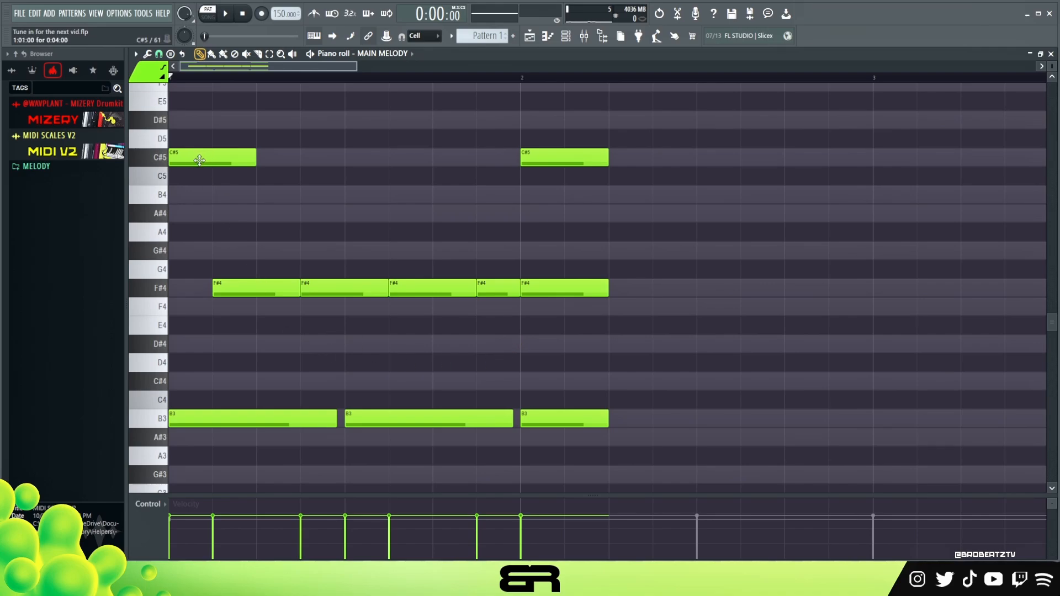
- Move bar 1's C#5 note a quarter bar later and duplicate it twice back to back to the end of the bar
drag(201, 163, 290, 167)
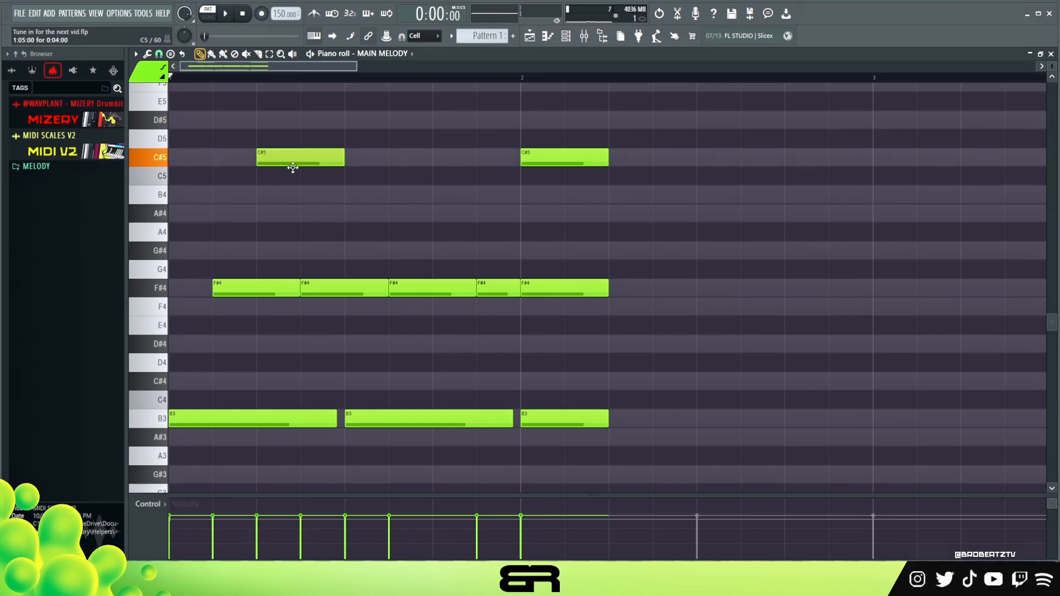
ctrl+shift+click(218, 419)
ctrl+shift+click(249, 288)
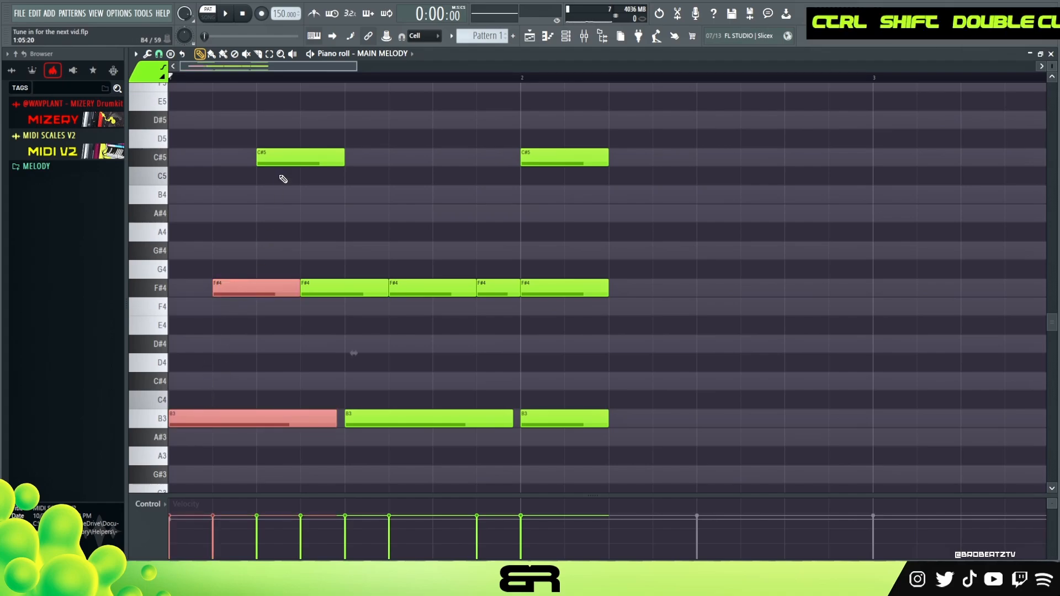
ctrl+shift+click(287, 161)
ctrl+click(307, 221)
shift+drag(299, 160, 482, 163)
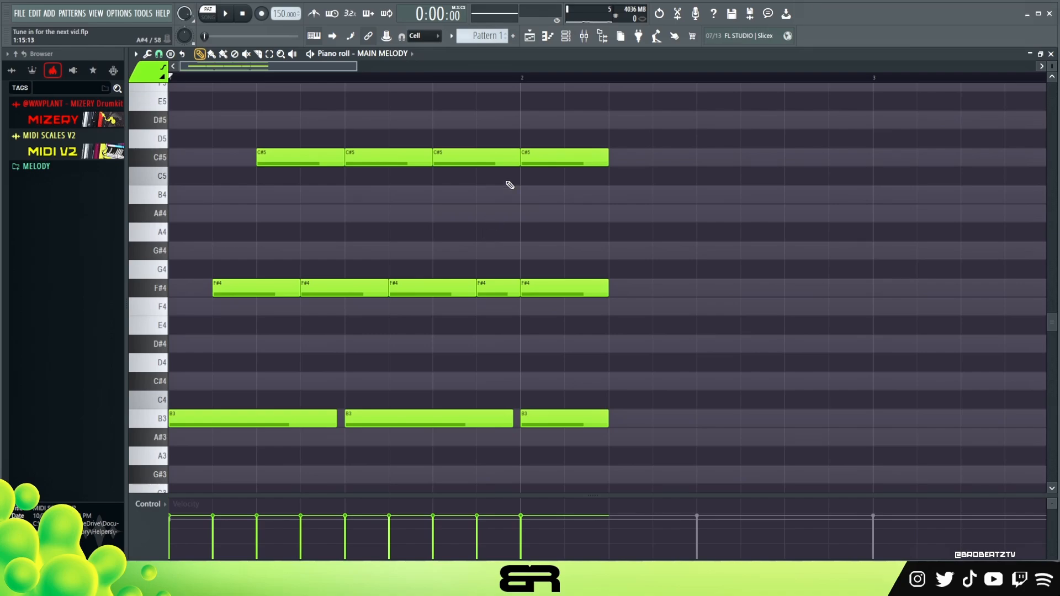
- Delete the C#5, F#4 and B3 notes at the start of bar 2
right_click(569, 158)
right_click(563, 287)
right_click(553, 419)
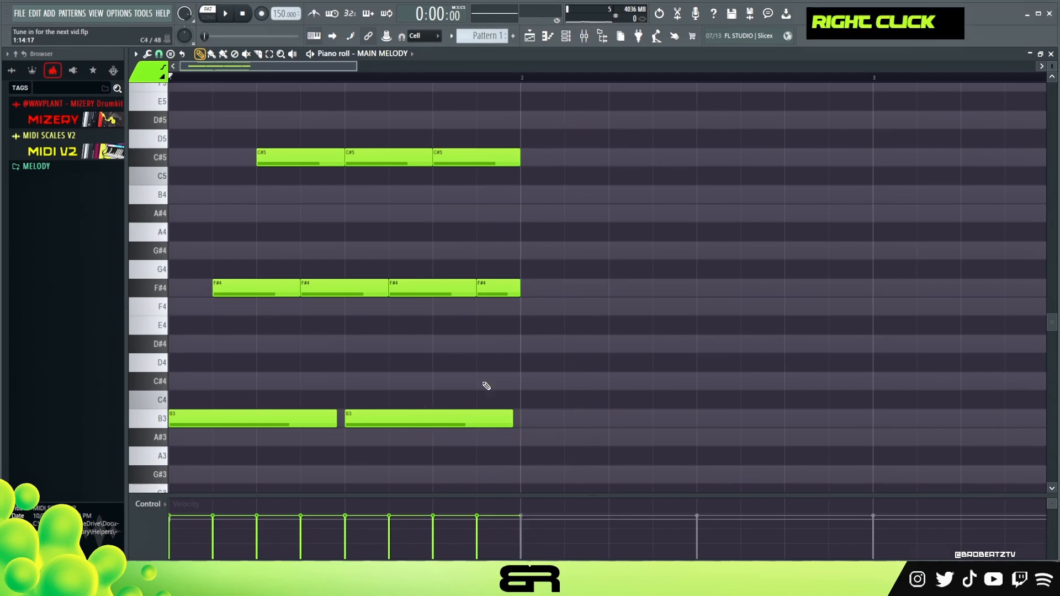
- Highlight the first B3, F#4 and C#5 notes of bar 1 to compare their staggered starting positions
ctrl+shift+click(238, 419)
ctrl+shift+click(256, 289)
ctrl+shift+click(296, 158)
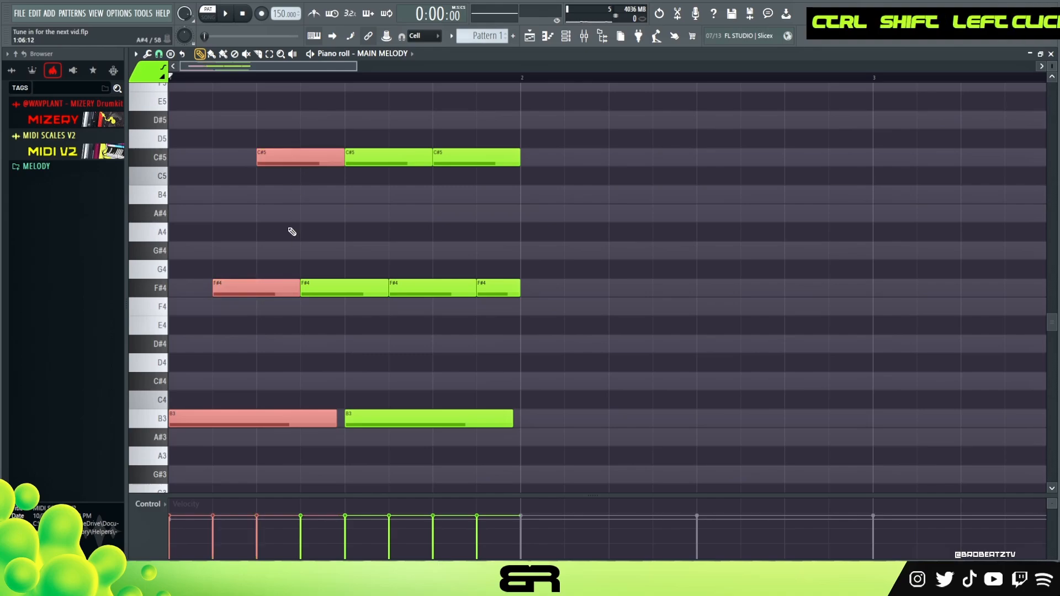
right_click(262, 326)
mouse_move(289, 161)
mouse_down()
mouse_move(244, 161)
mouse_move(285, 161)
mouse_up()
ctrl+shift+click(243, 161)
ctrl+shift+click(224, 287)
right_click(232, 249)
- Delete the middle C#5 note that starts together with the second B3, and briefly play the pattern back
ctrl+click(376, 160)
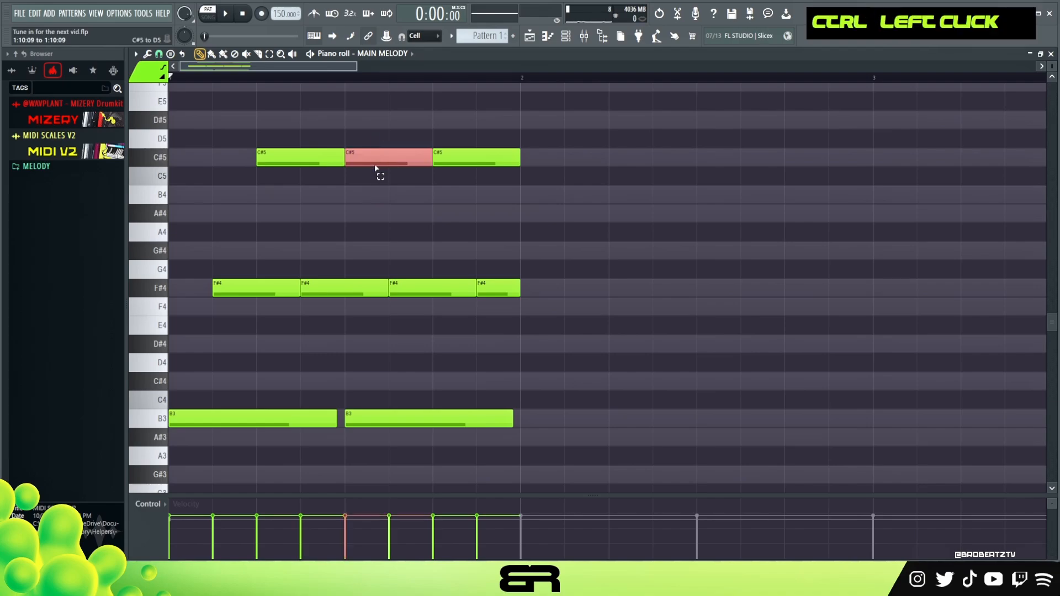
ctrl+shift+click(363, 423)
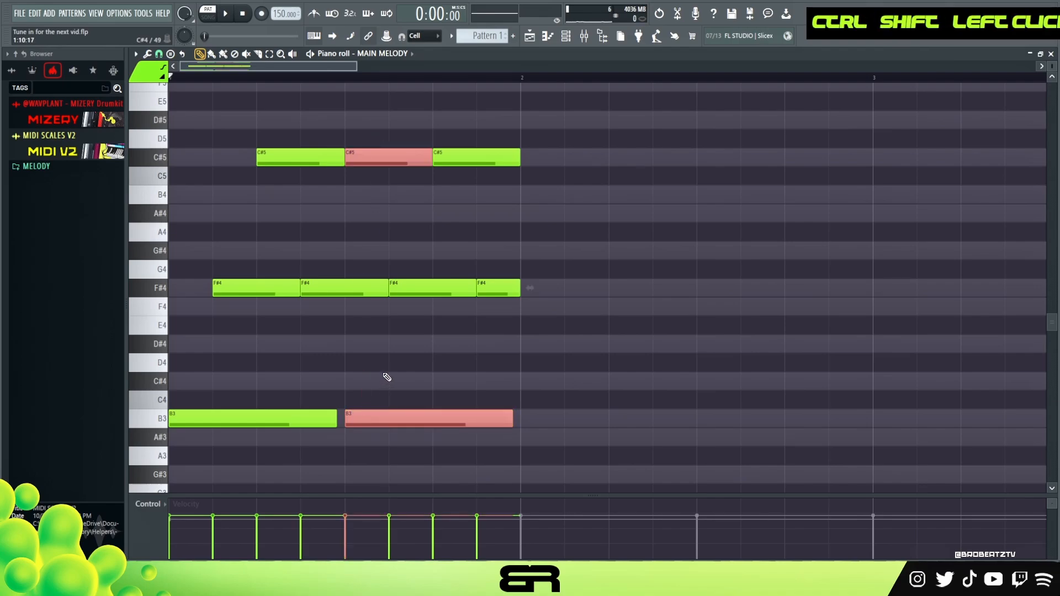
right_click(390, 203)
right_click(400, 157)
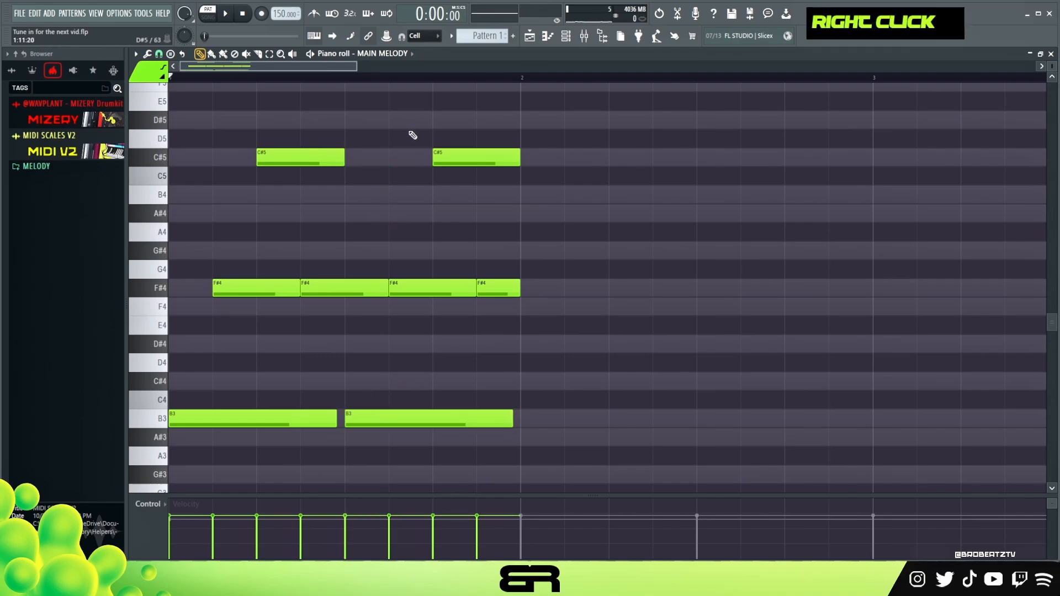
key(space)
key(space)
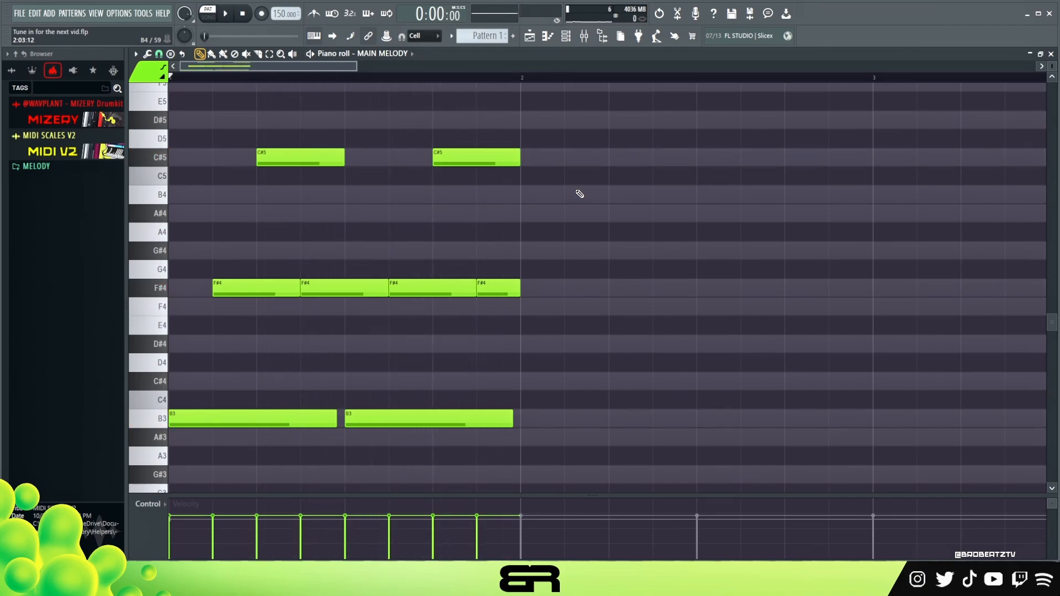
- Select the first C#5 note and transpose it down one octave to C#4
right_click(587, 291)
drag(332, 260, 419, 299)
mouse_move(289, 160)
mouse_down()
mouse_move(291, 296)
mouse_move(298, 144)
mouse_up()
ctrl+click(310, 161)
key(ctrl+Down)
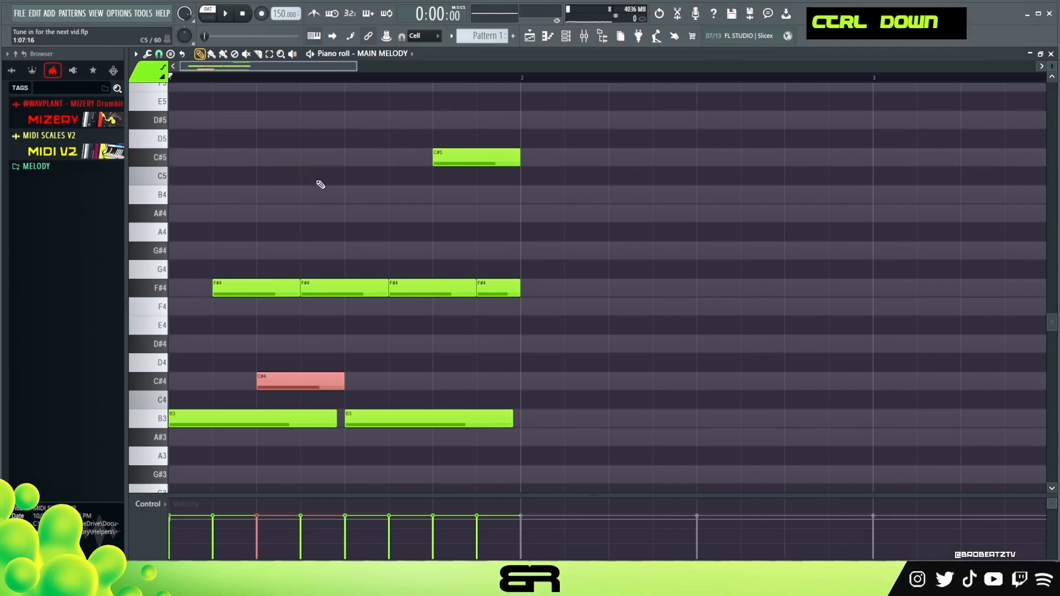
right_click(321, 185)
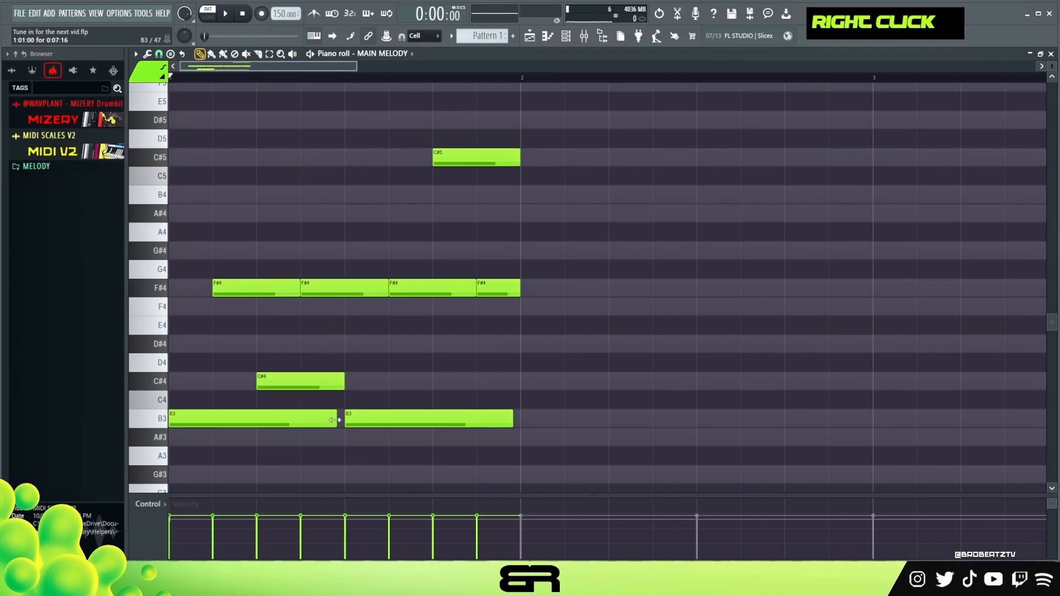
- Shorten the first B3 note and lower the two mid-bar notes, the second F#4 to B3 and the long B3 to A#3
drag(335, 420, 269, 425)
drag(332, 286, 350, 439)
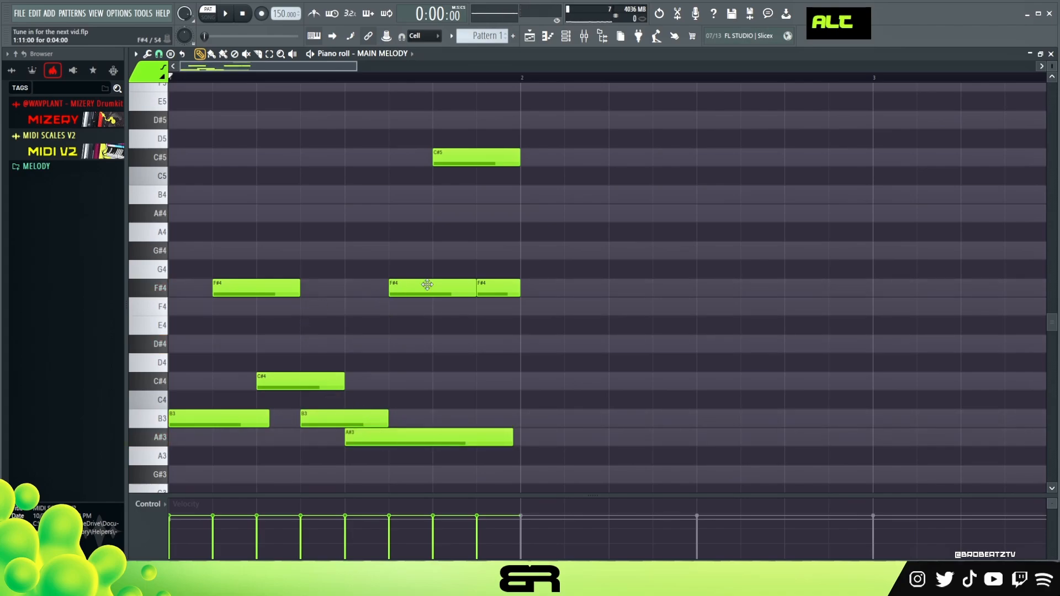
- Add an A#4 copy below the last C#5 and move the C#5 an eighth-bar earlier, starting the A#4 an eighth-bar after it
ctrl+click(457, 157)
drag(462, 160, 463, 216)
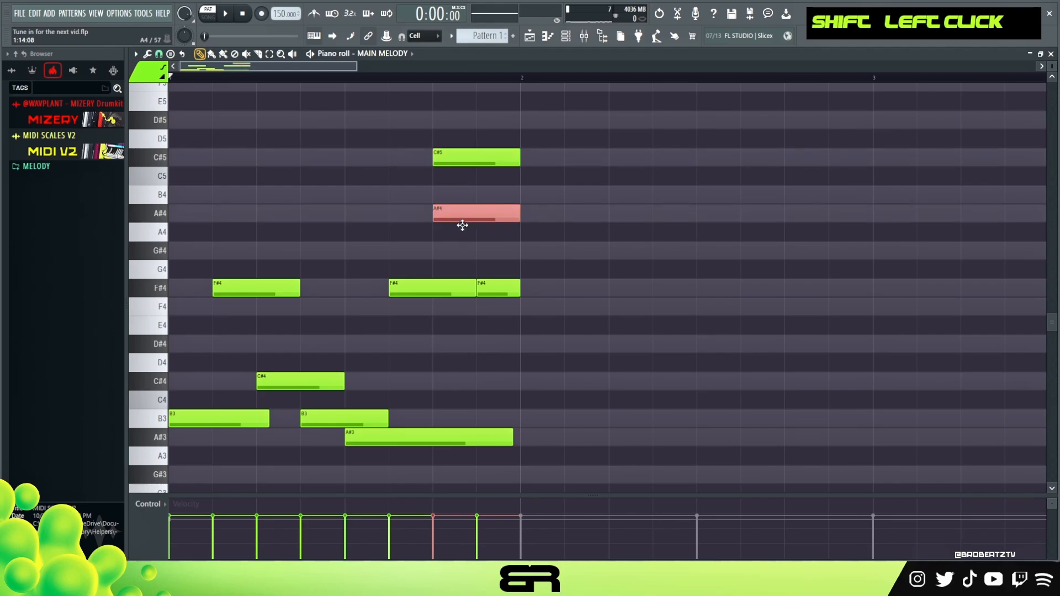
drag(454, 132, 474, 261)
drag(472, 217, 428, 217)
alt+right_click(418, 235)
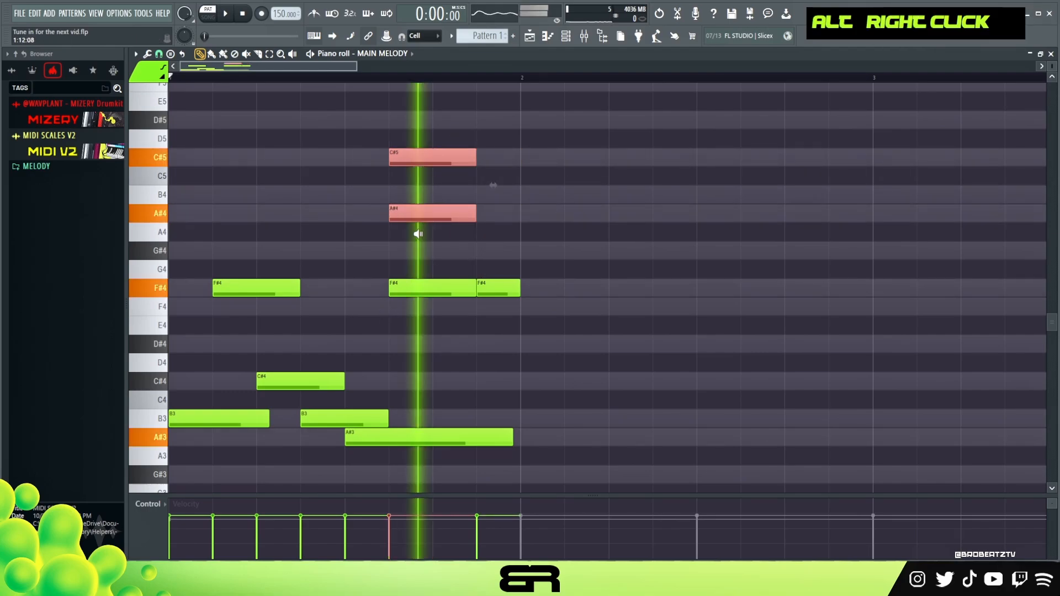
click(433, 230)
drag(443, 214, 488, 213)
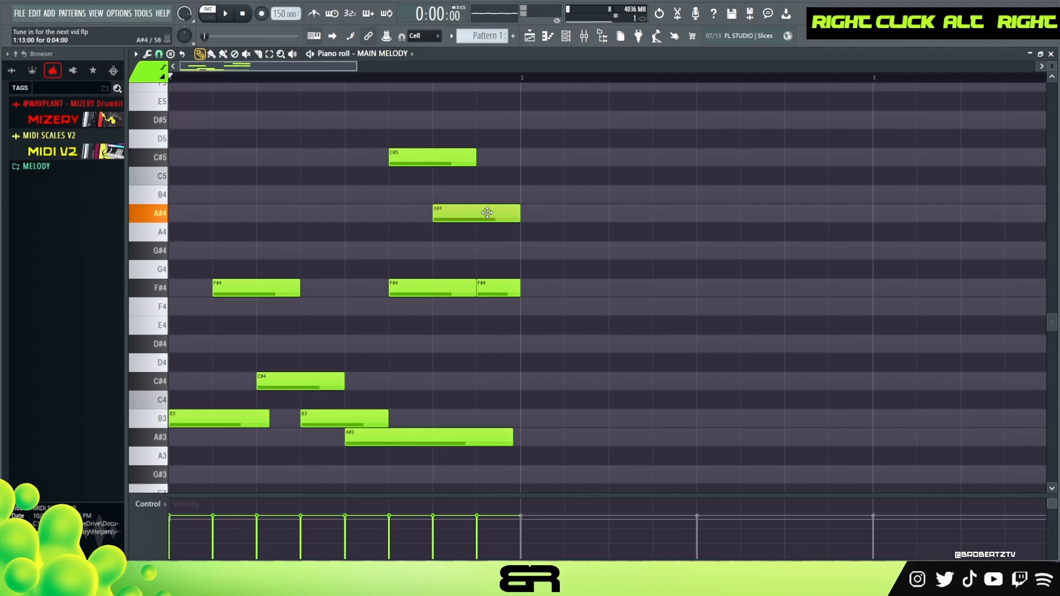
- Delete the C#5 note in the second half of the bar and briefly play the pattern
right_click(459, 157)
key(space)
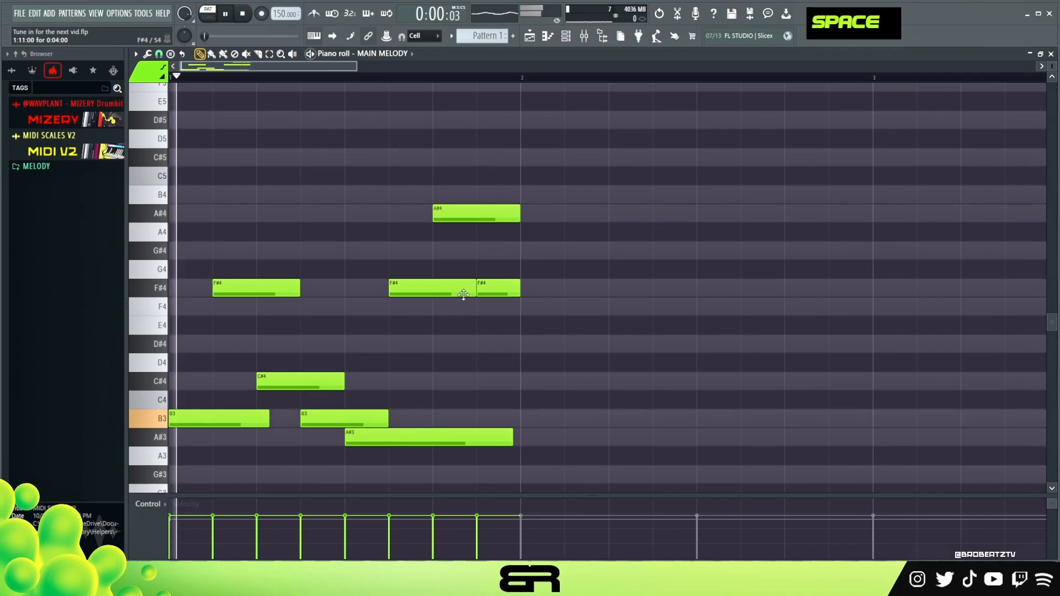
key(space)
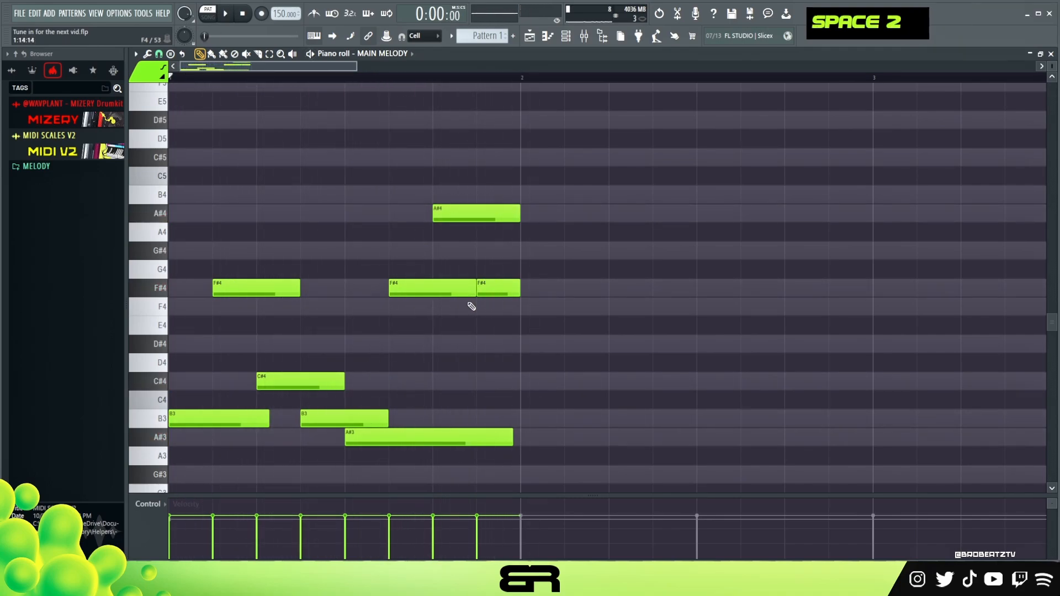
- Unmute the BASS channel and play the main melody bar together with the bass line
click(568, 39)
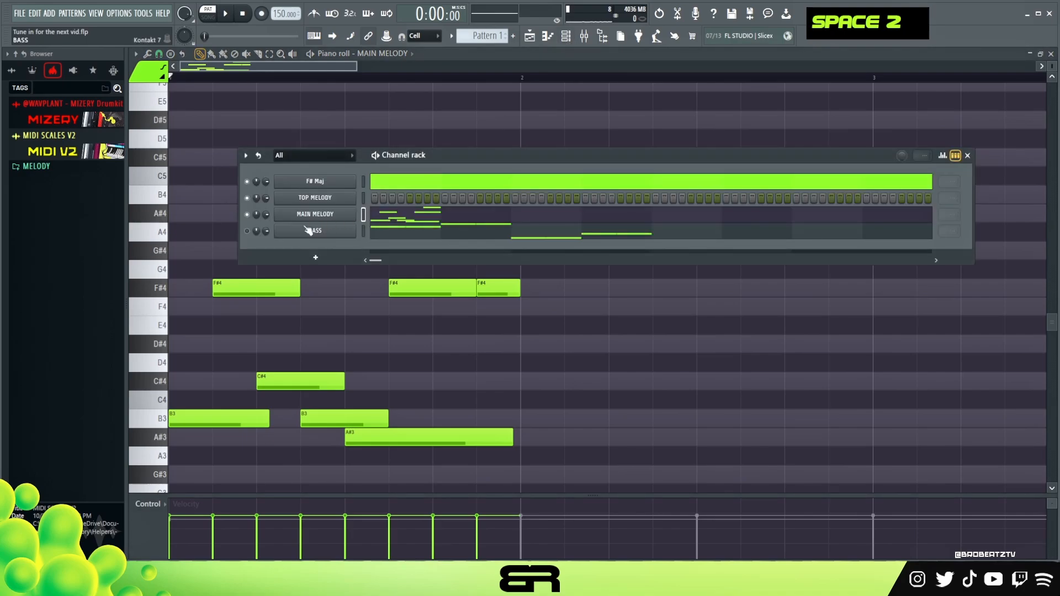
right_click(252, 229)
key(space)
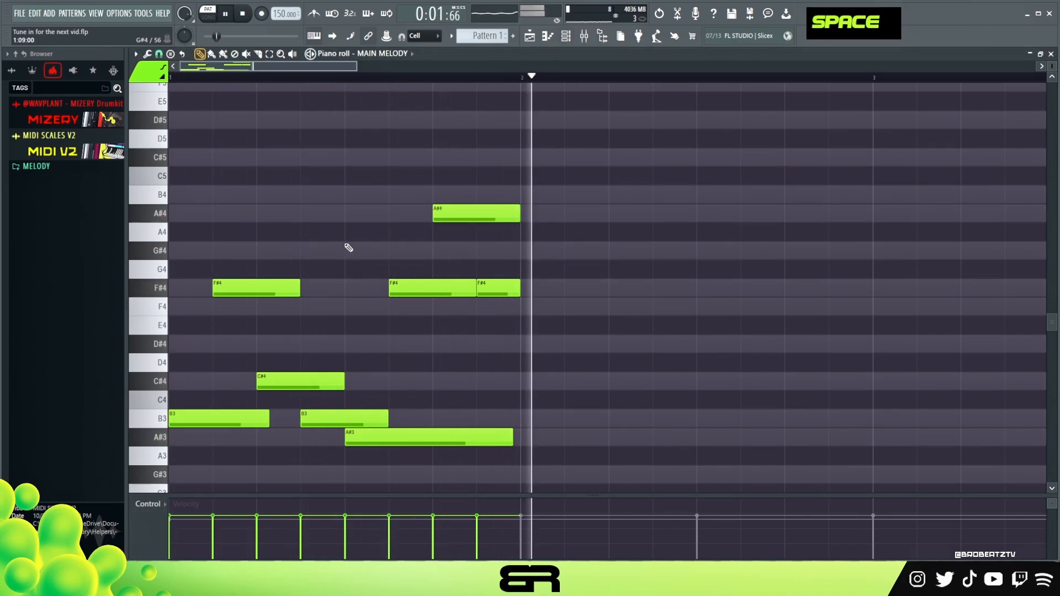
key(space)
- Duplicate the one-bar melody into bar 2, then copy both bars into bars 3 and 4 to fill four bars
ctrl+drag(651, 149, 544, 418)
ctrl+right_click(544, 418)
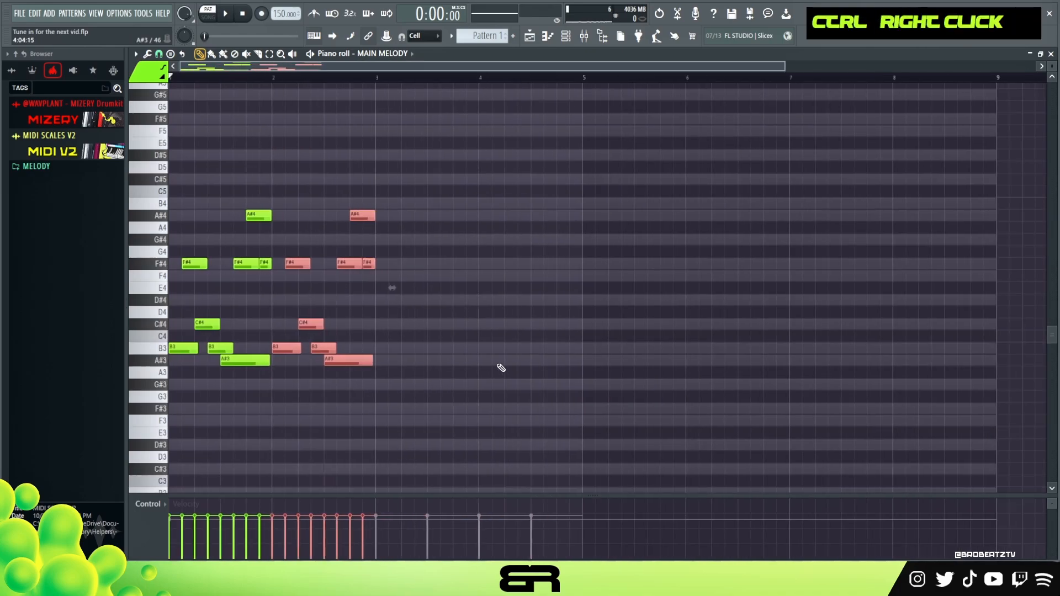
key(ctrl+a)
shift+drag(181, 352, 389, 352)
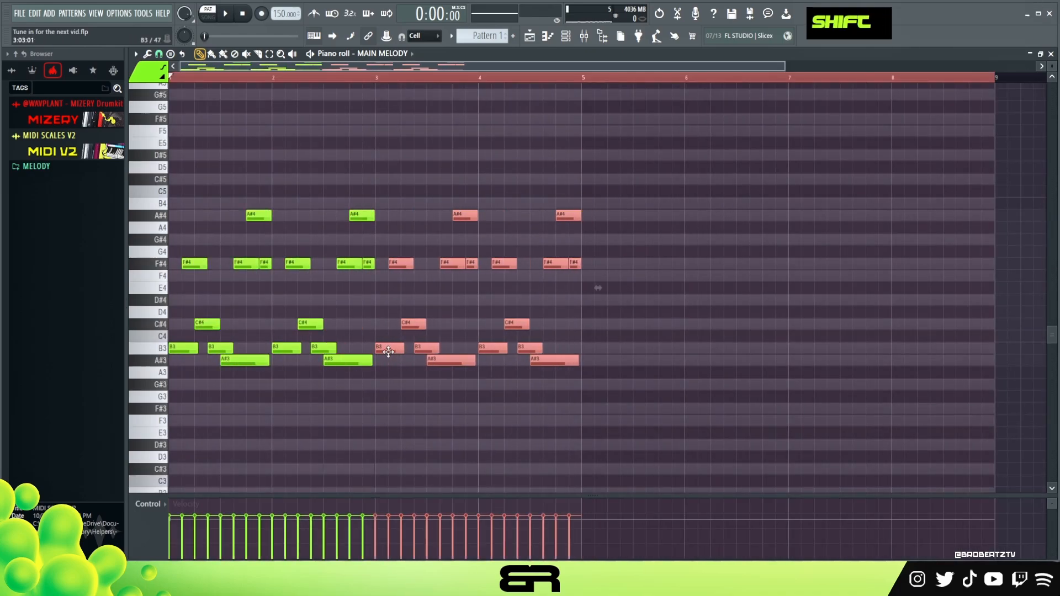
right_click(442, 165)
- Lower the A#4 note in bar 3 to G#4 and replace the A#4 at the end of bar 4 with C#5
scroll(1038, 76, up, 3)
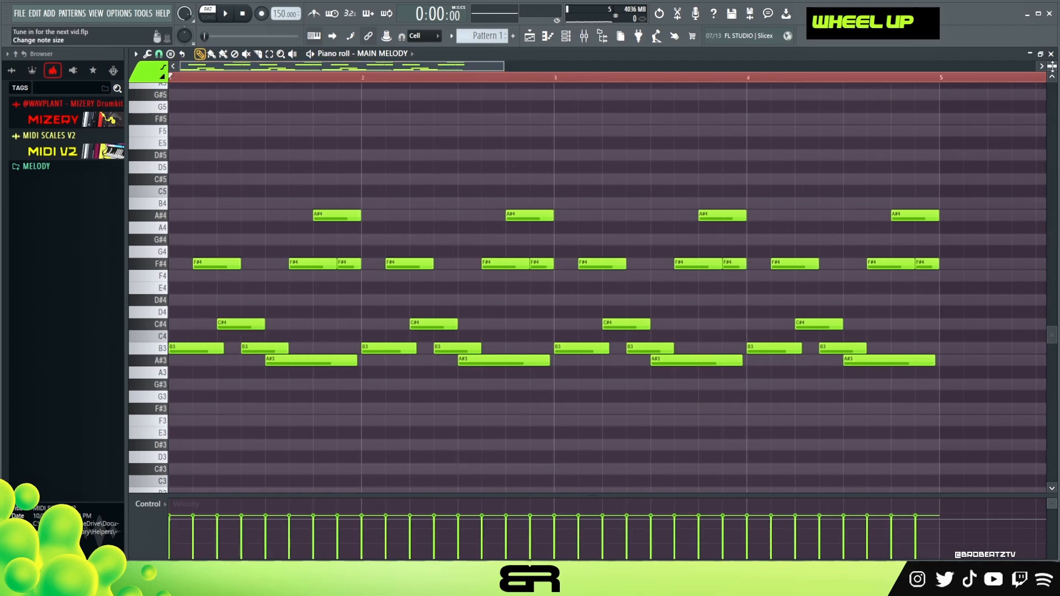
scroll(1051, 66, up, 3)
drag(724, 177, 724, 210)
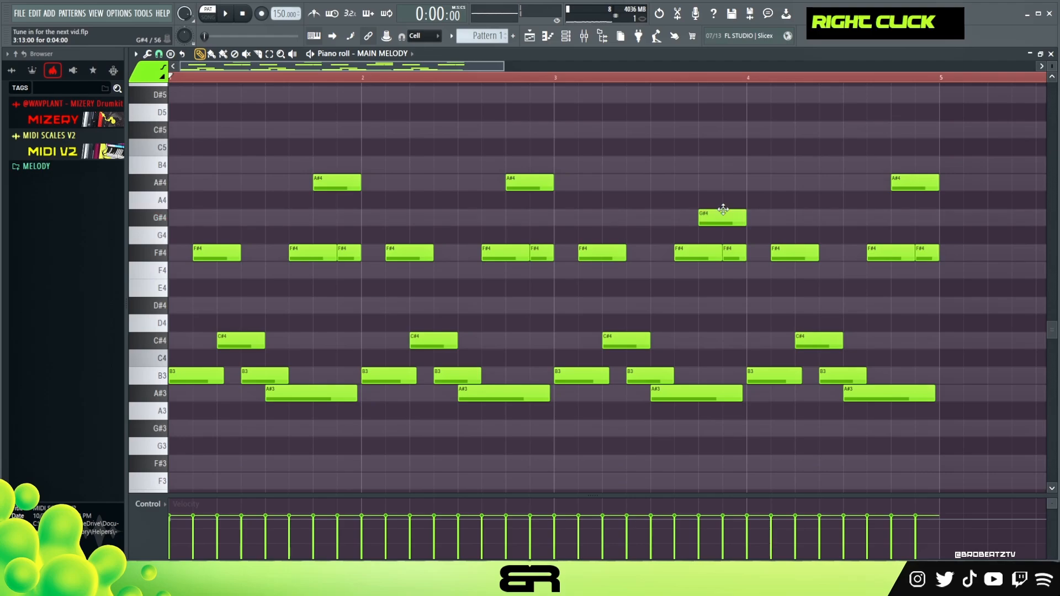
click(533, 180)
ctrl+click(533, 180)
drag(533, 180, 921, 135)
right_click(915, 182)
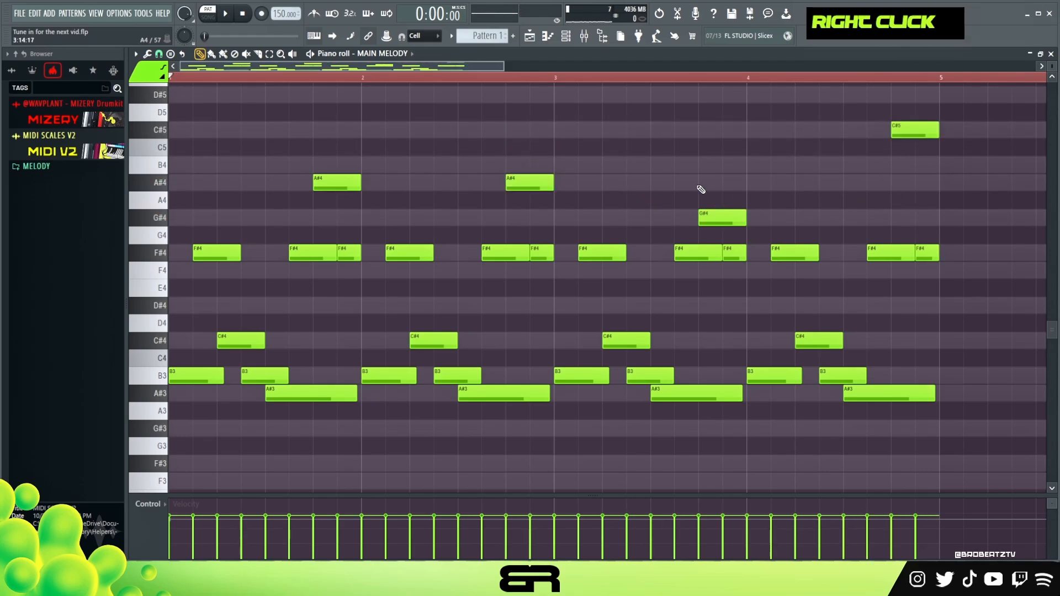
- Select the highest note of each bar (A#4, A#4, G#4 and C#5) and recolour them with note colour 4, orange
drag(280, 128, 396, 192)
ctrl+shift+click(529, 183)
ctrl+shift+click(721, 218)
ctrl+shift+click(928, 128)
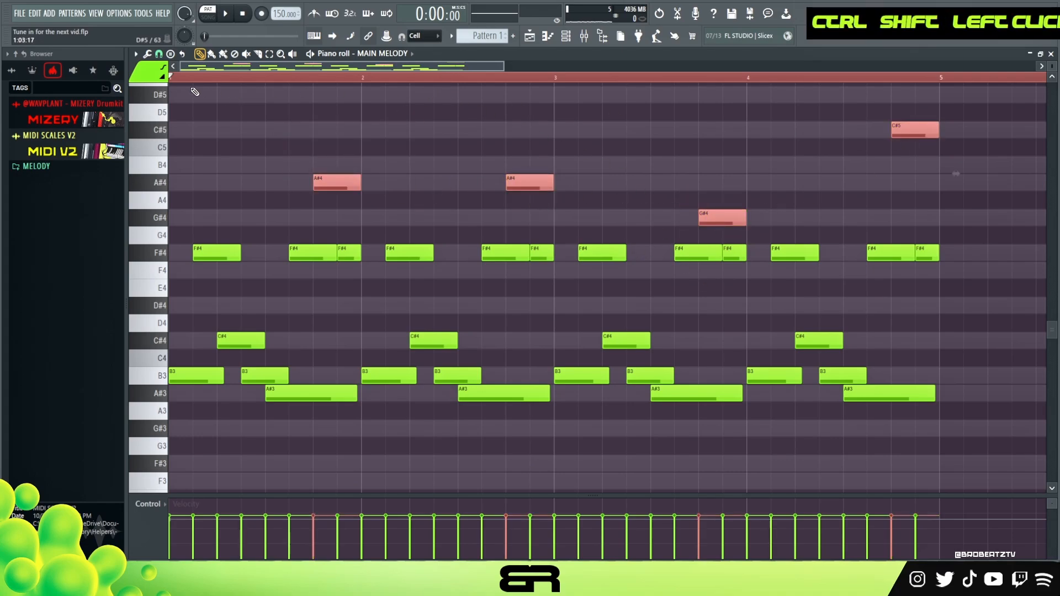
click(147, 70)
click(143, 161)
key(alt+c)
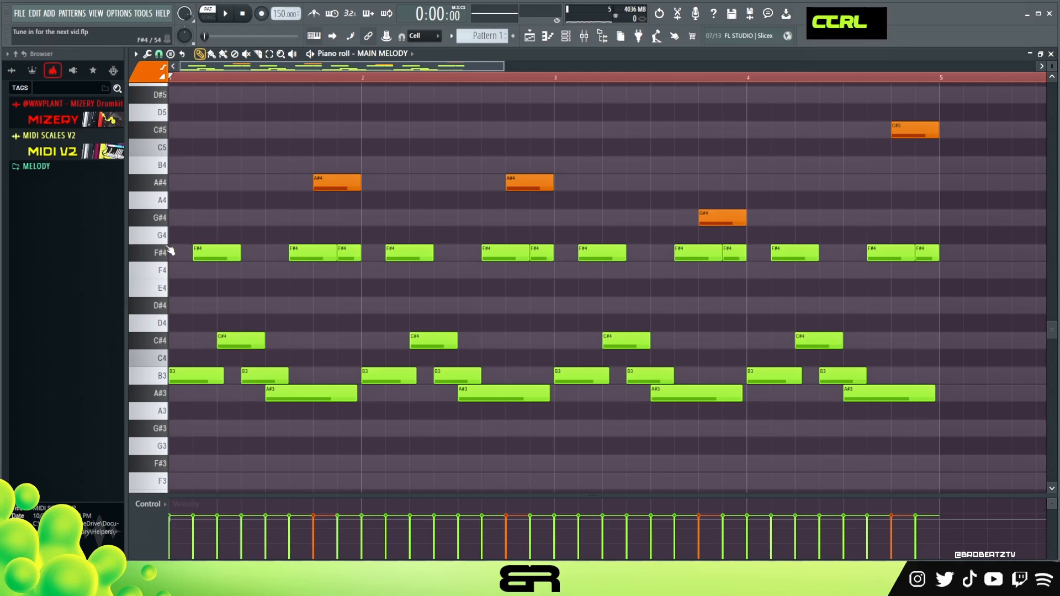
- Select all F#4 notes and recolour them with the light blue note colour 7
ctrl+click(167, 252)
click(147, 53)
click(139, 70)
click(141, 71)
click(157, 148)
key(alt+c)
- Select the four C#4 notes and recolour them with the yellow note colour 3
right_click(244, 282)
drag(211, 314, 865, 366)
click(144, 70)
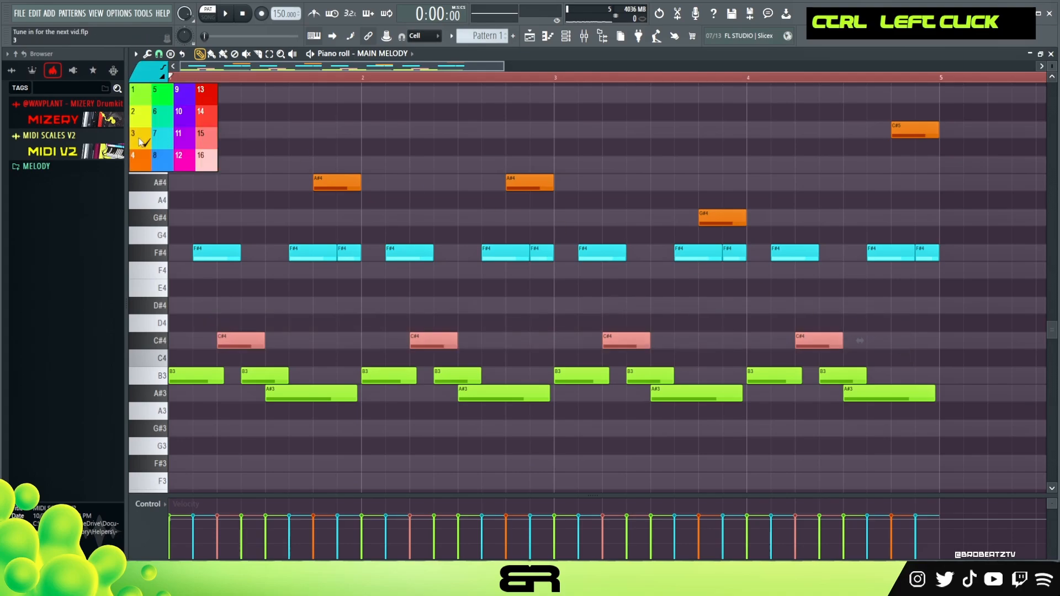
click(142, 143)
key(alt+c)
right_click(372, 208)
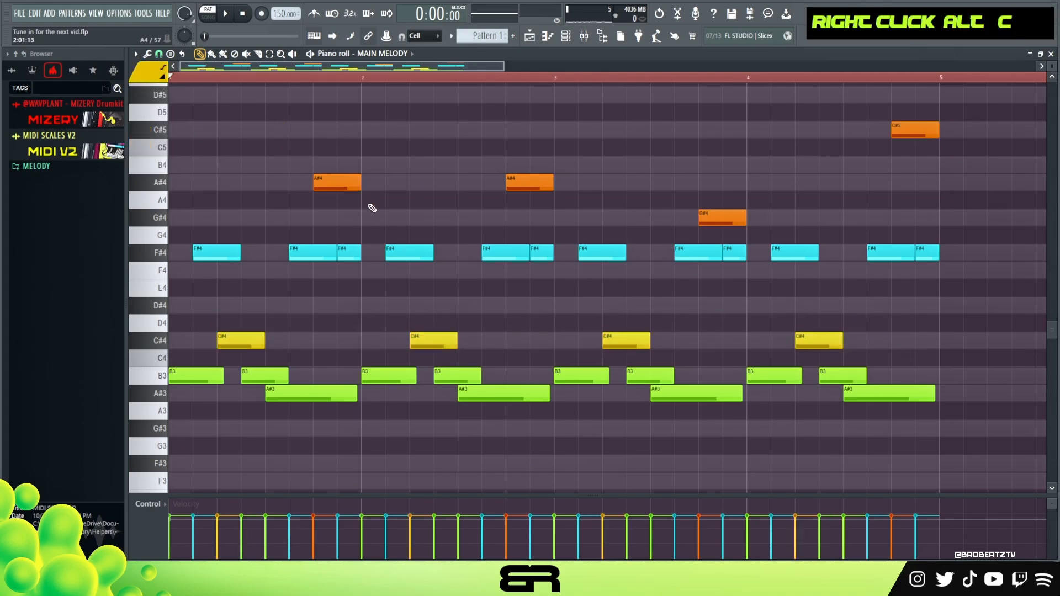
- Clear the time selection and play back the four-bar main melody with the bass
double_click(847, 83)
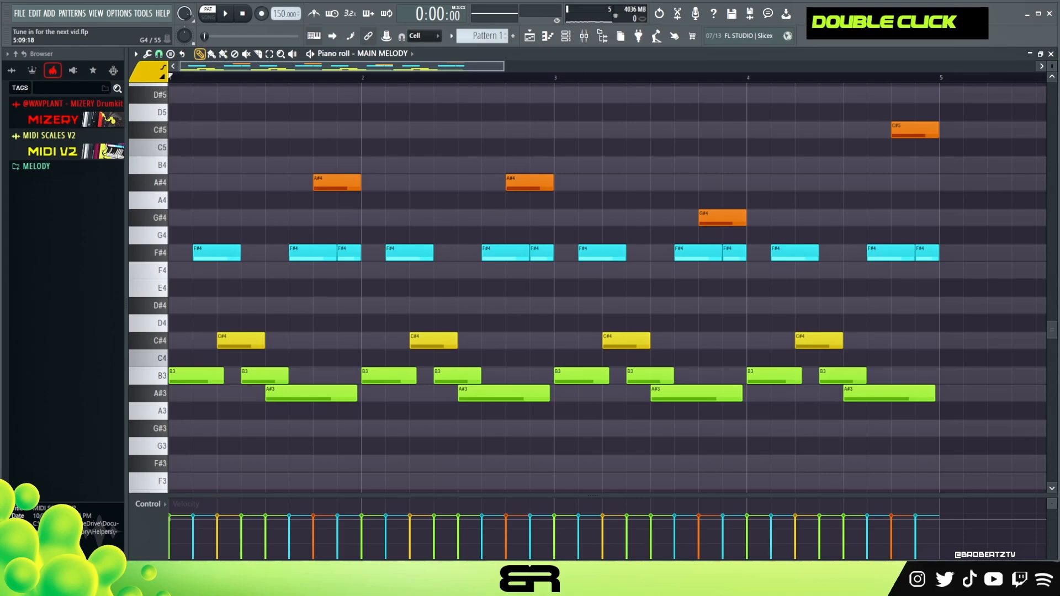
key(space)
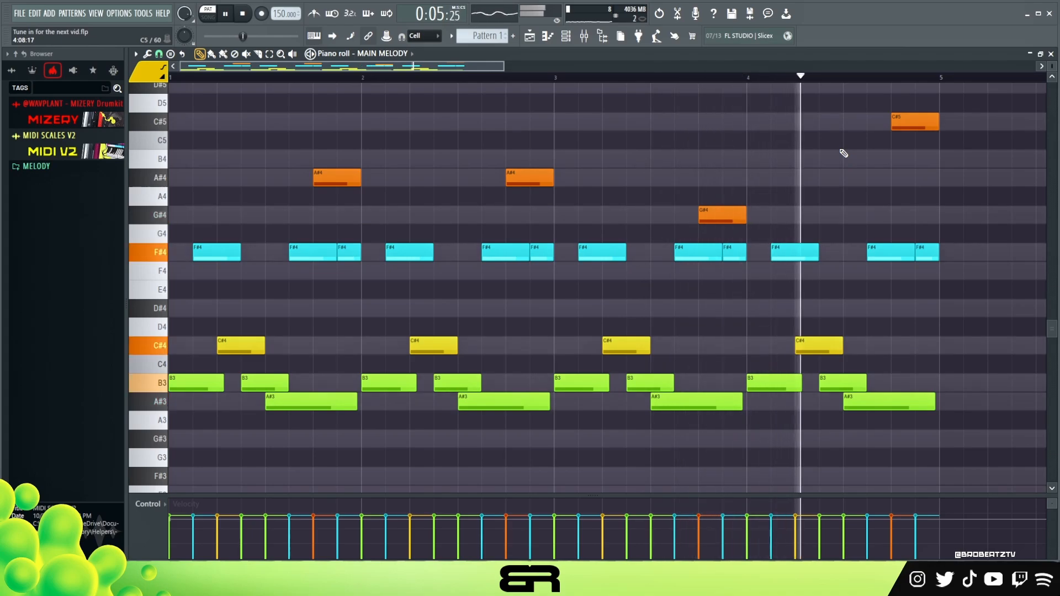
key(space)
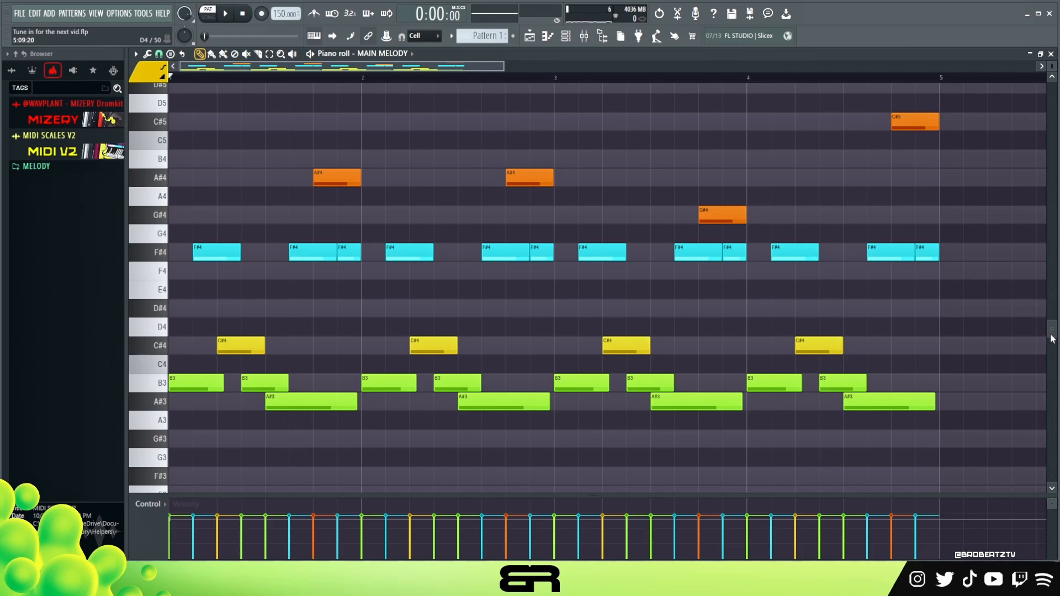
drag(1053, 339, 1053, 333)
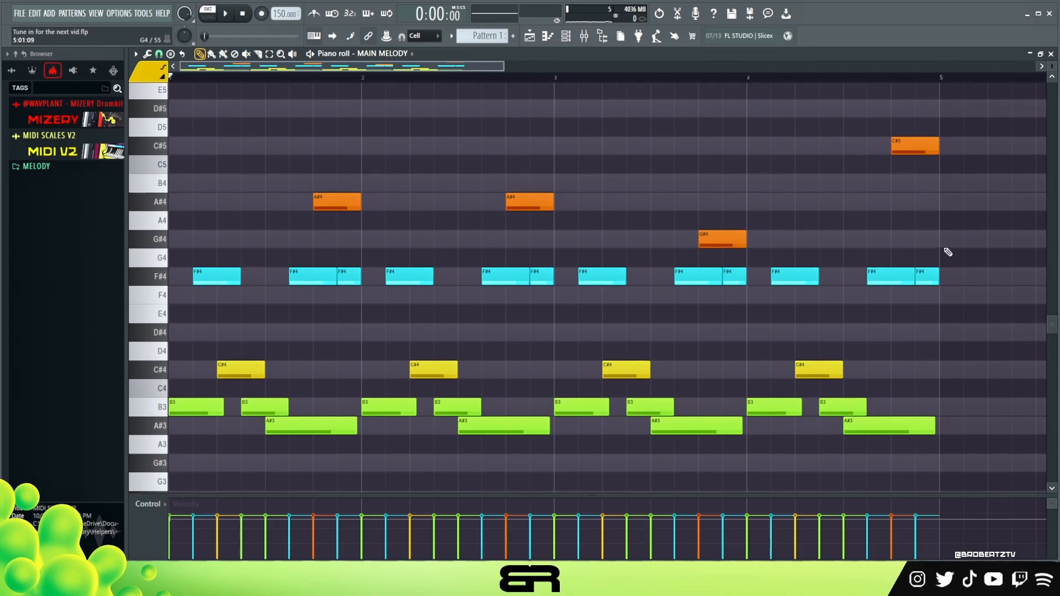
drag(960, 117, 188, 458)
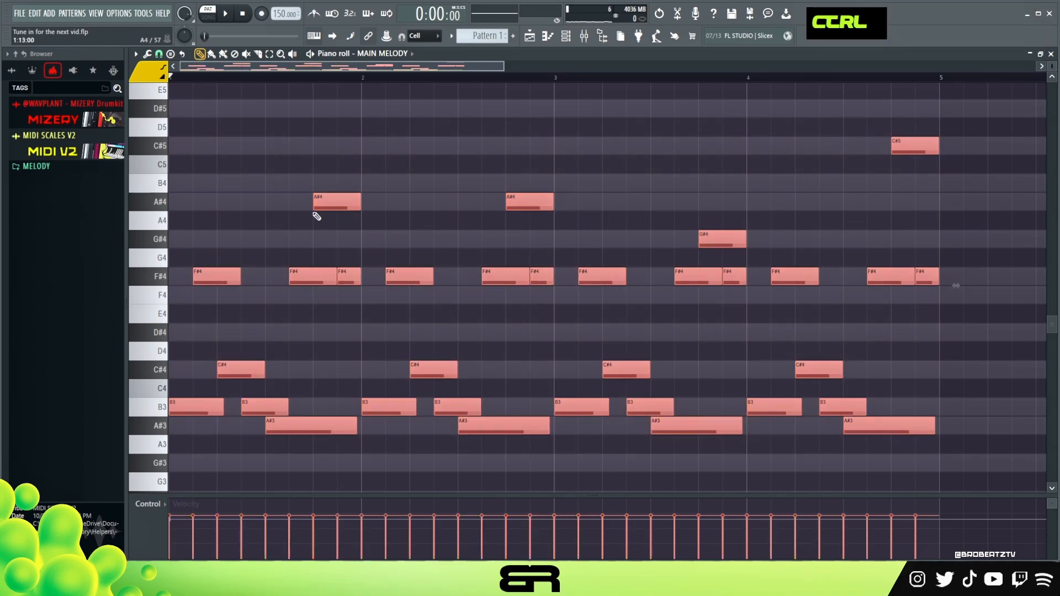
right_click(303, 226)
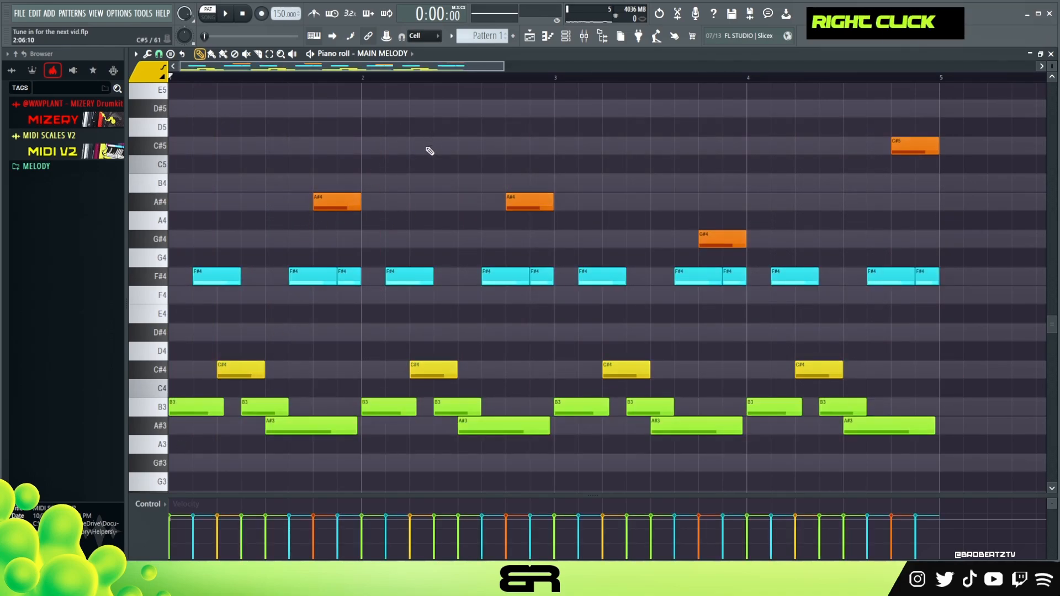
- Look at the TOP MELODY channel's guitar instrument and examine the bass notes of all four bars in the BASS piano roll
key(F6)
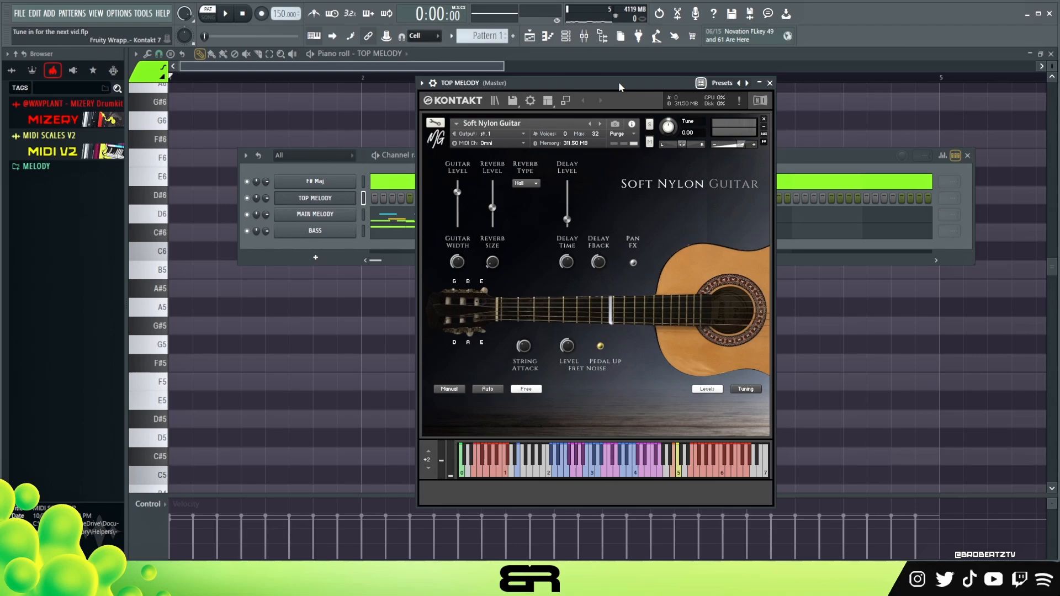
drag(618, 83, 702, 84)
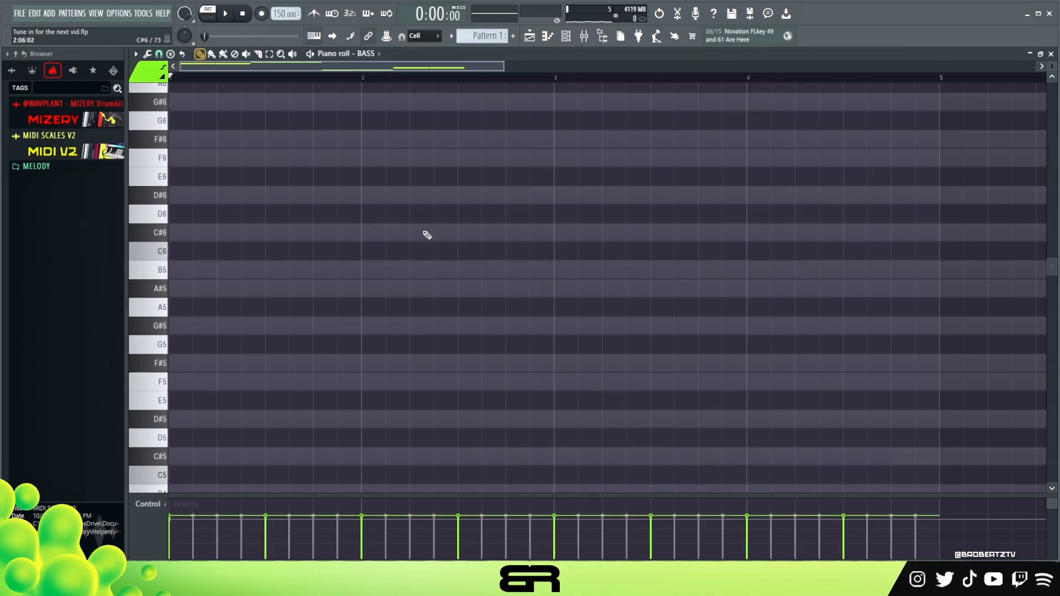
scroll(426, 234, up, 4)
scroll(426, 234, down, 10)
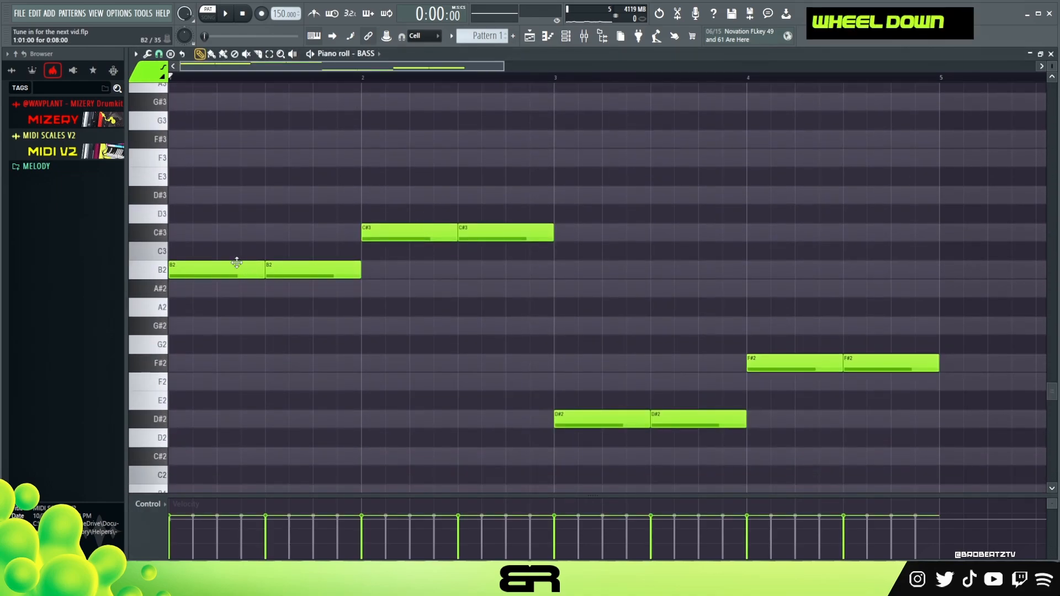
drag(261, 205, 571, 286)
right_click(529, 301)
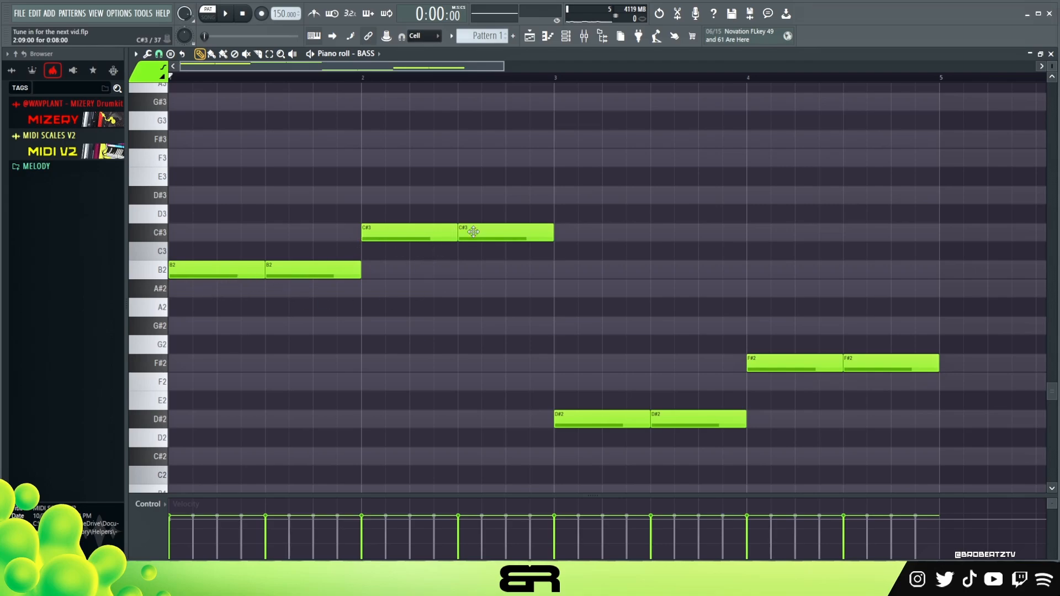
scroll(681, 255, up, 3)
scroll(660, 229, down, 3)
- Open the empty piano roll of the TOP MELODY channel
key(F6)
right_click(355, 196)
click(372, 198)
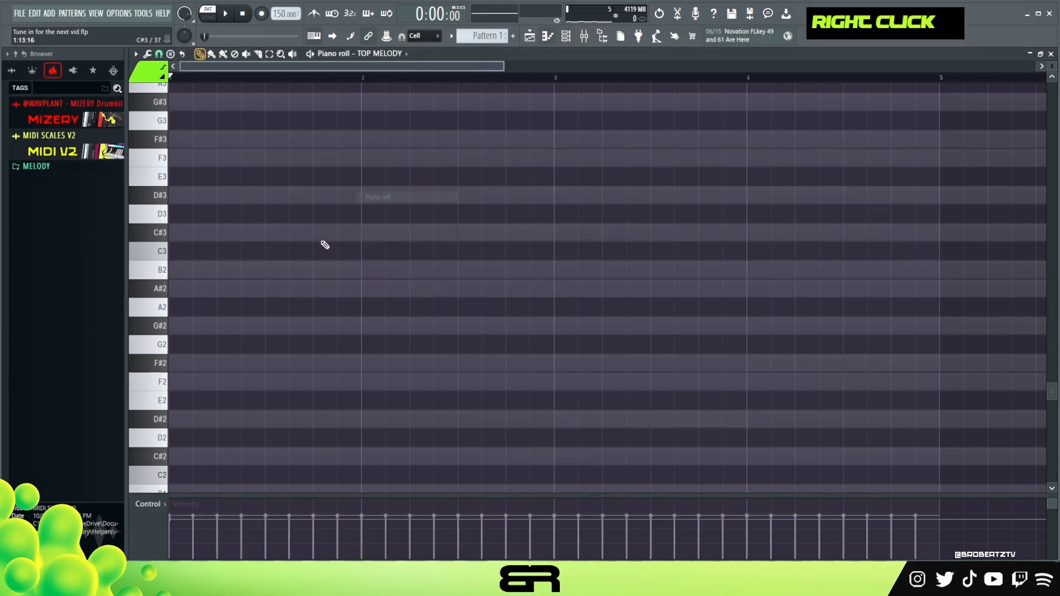
scroll(320, 251, up, 5)
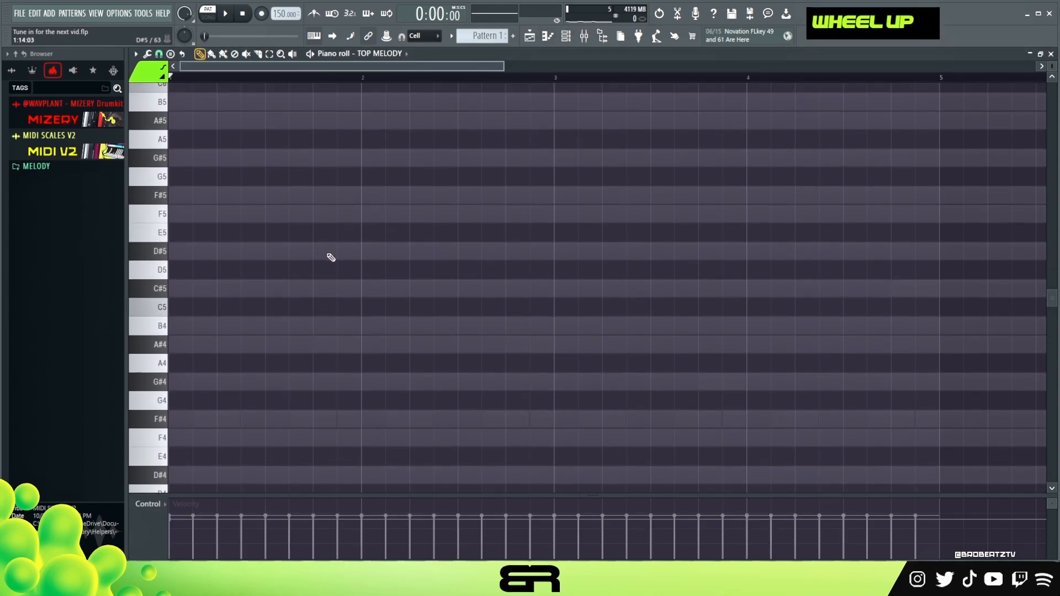
scroll(194, 343, up, 2)
double_click(194, 345)
scroll(203, 350, up, 3)
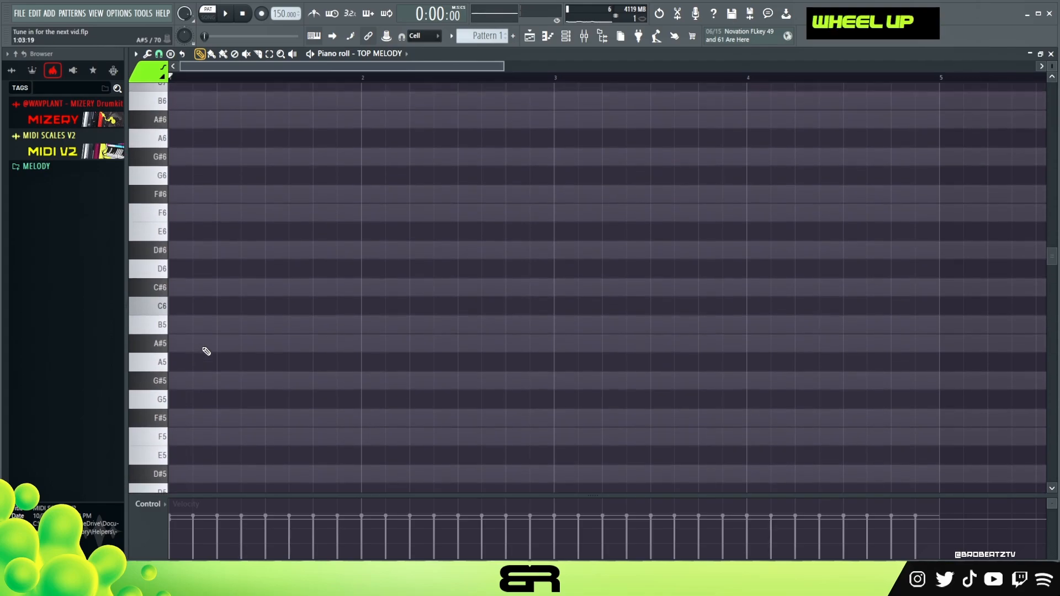
scroll(206, 351, down, 1)
scroll(1052, 66, up, 1)
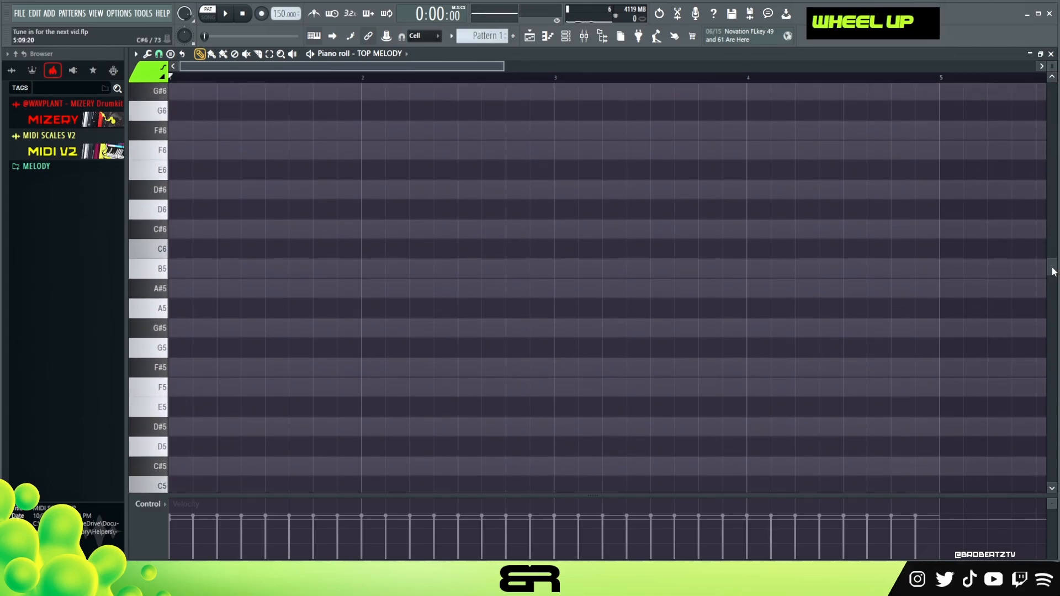
scroll(809, 267, up, 3)
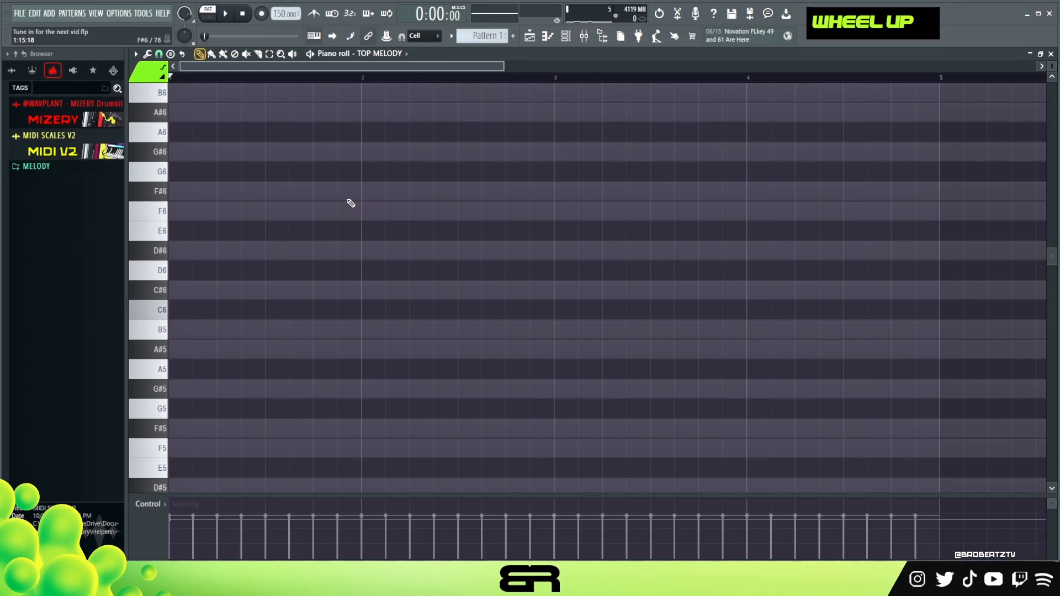
- Draw a colour 12 F#6 note about 1.25 bars long from bar 1, followed by a colour 16 F#6 note ending at bar 3
click(148, 71)
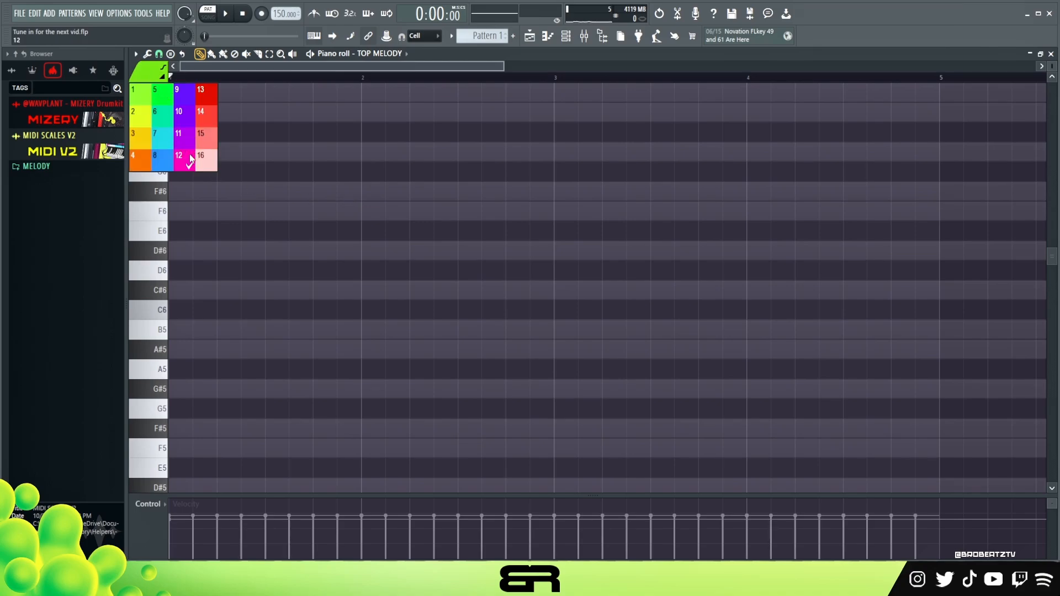
click(191, 161)
click(209, 193)
drag(184, 192, 406, 219)
click(148, 71)
click(206, 159)
click(415, 191)
drag(648, 194, 554, 204)
- Copy the pair of F#6 notes from bars 1 and 2 into bars 3 and 4
key(ctrl+a)
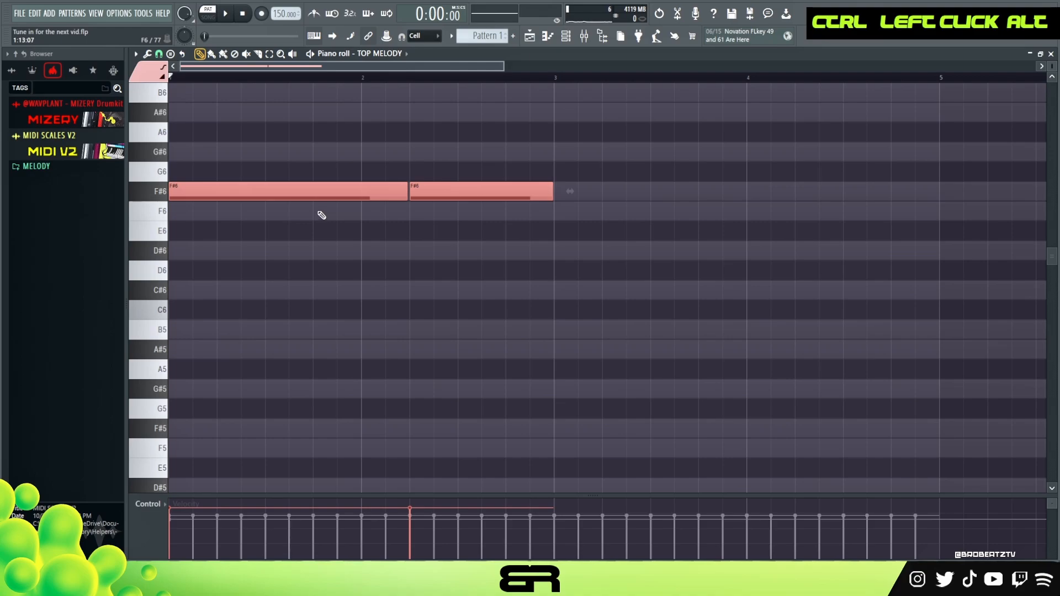
key(ctrl+d)
drag(555, 242, 168, 160)
drag(198, 194, 583, 219)
right_click(604, 239)
- Set the time selection to bars 1 and 2, then narrow it to the span of the second F#6 note
drag(557, 80, 169, 116)
right_click(535, 249)
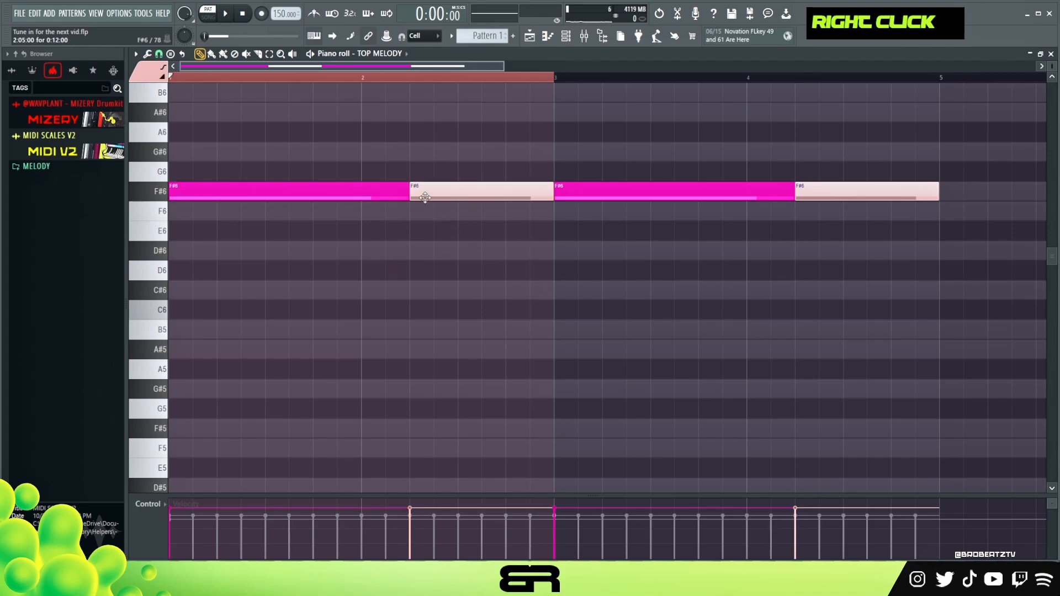
double_click(405, 84)
right_click(555, 104)
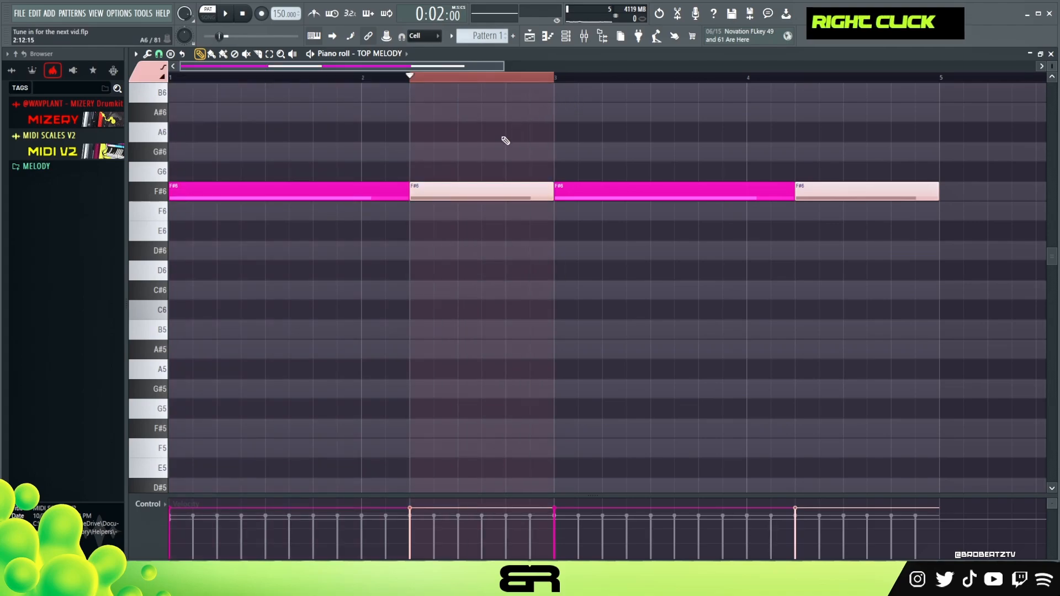
- Try moving the boundary between the first two F#6 notes to the middle of bar 2 and back
drag(410, 191, 458, 191)
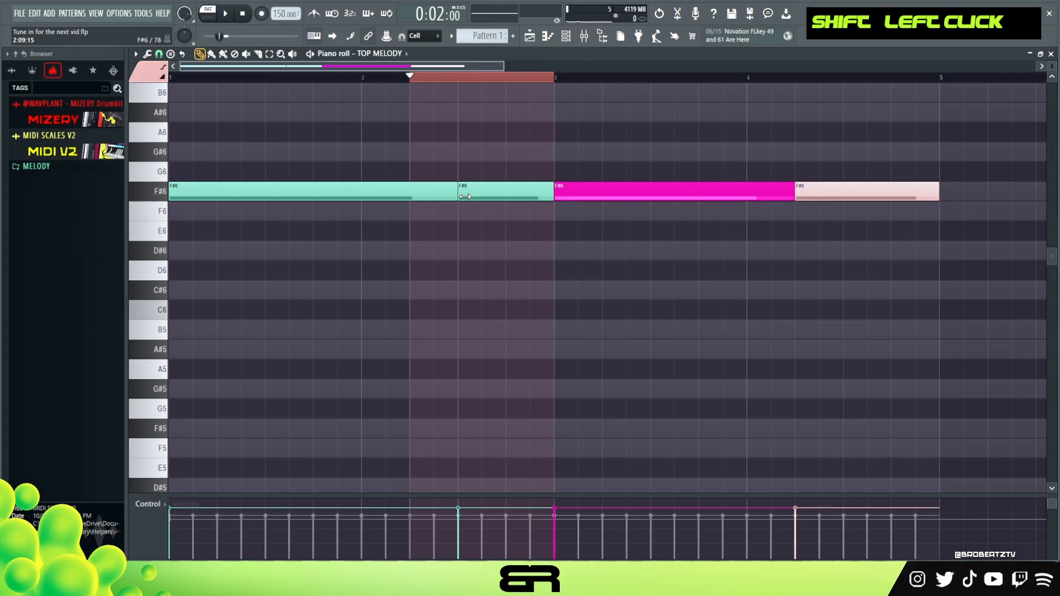
drag(458, 191, 420, 196)
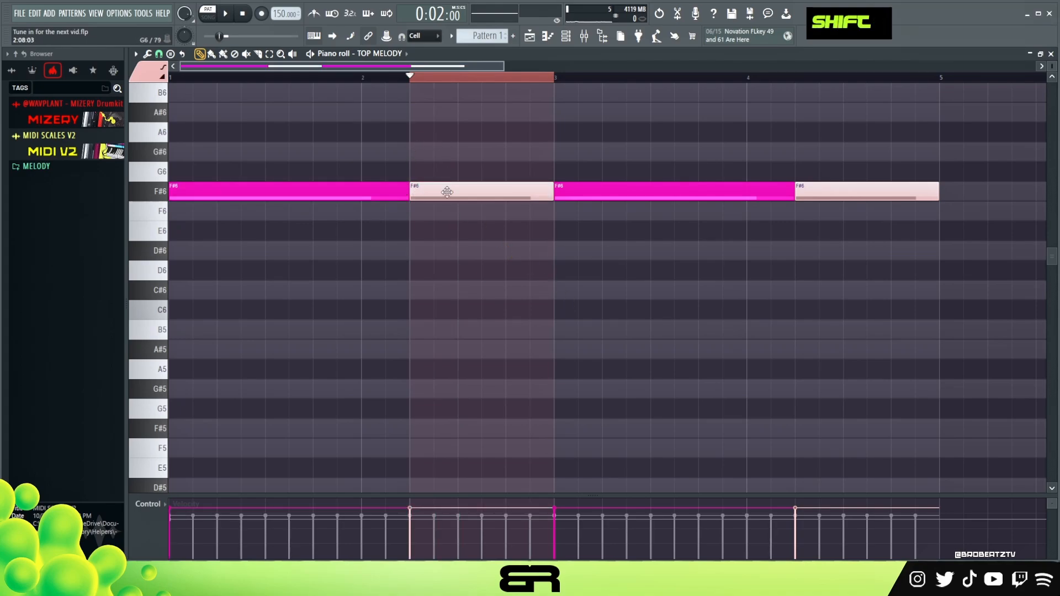
right_click(473, 259)
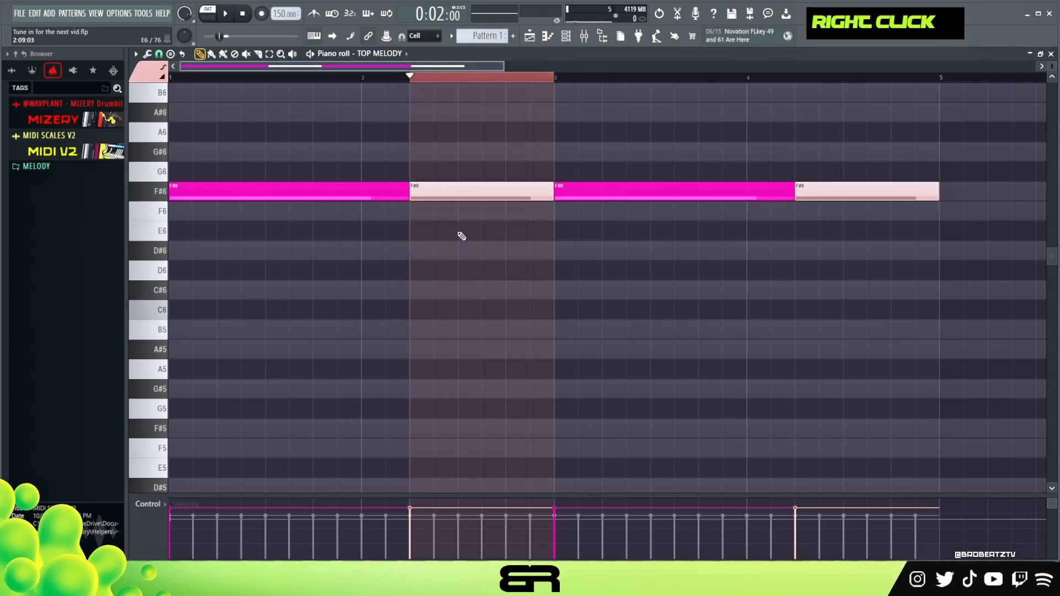
- Clear the time selection over the second F#6 note
double_click(460, 83)
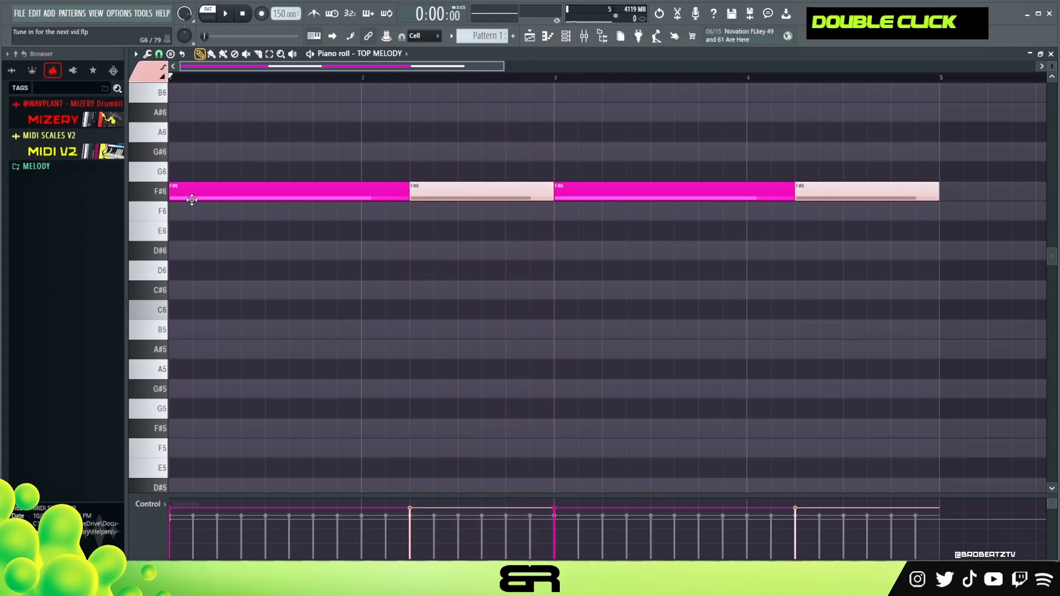
- Try short colour 16 D#6 notes at the middle of each of the four bars and delete them
click(268, 250)
key(ctrl+z)
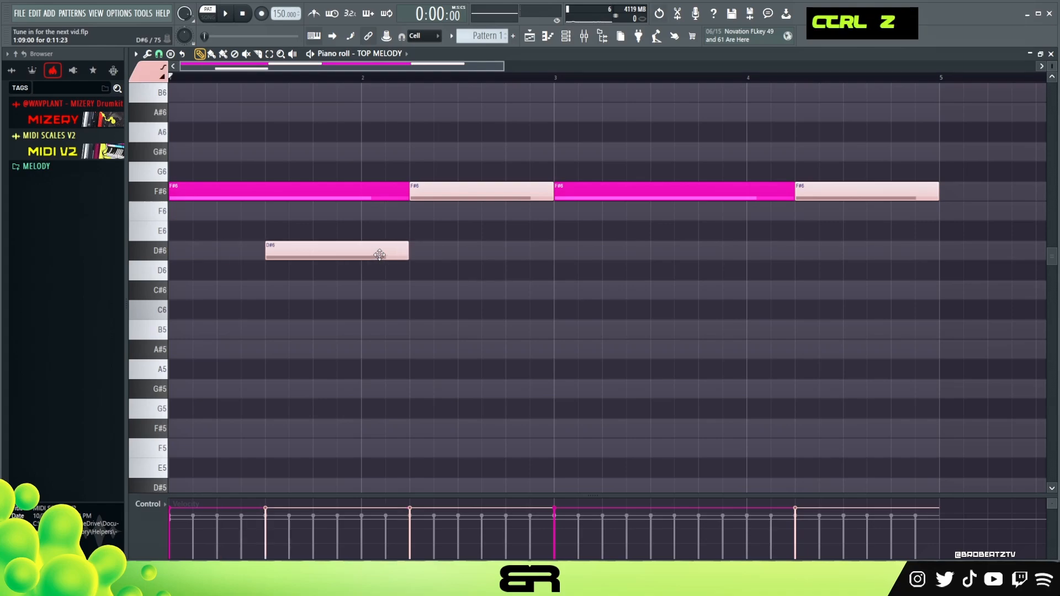
drag(405, 251, 281, 272)
click(460, 251)
drag(505, 243, 230, 277)
drag(467, 252, 651, 275)
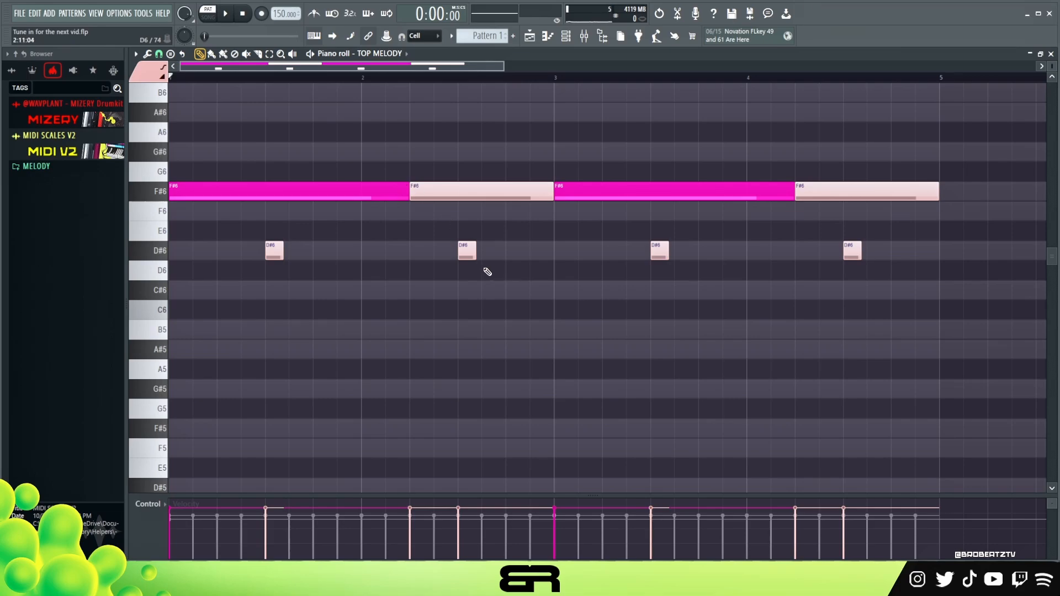
drag(244, 223, 923, 298)
key(Delete)
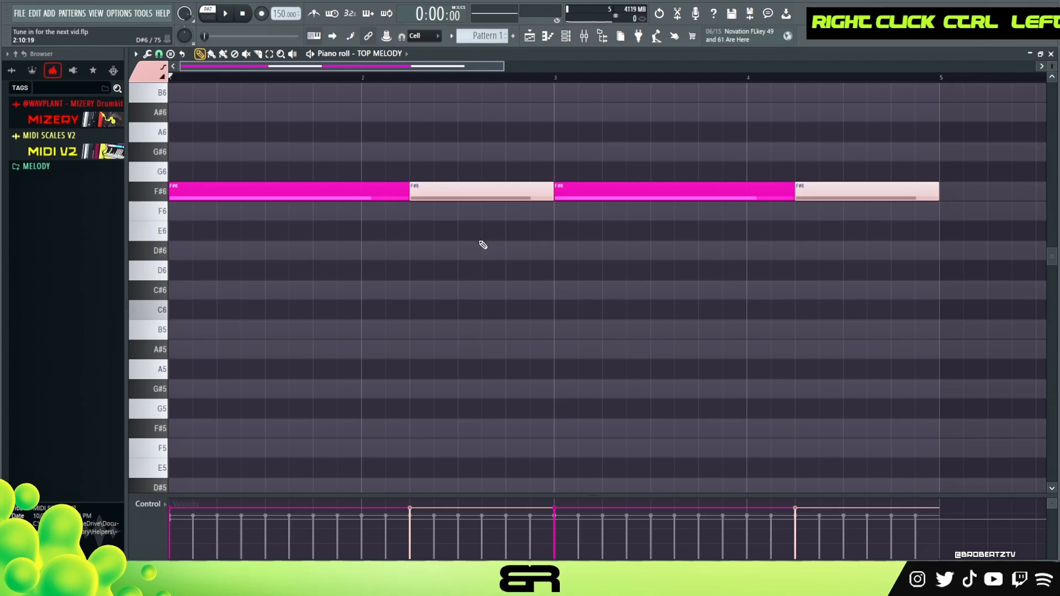
- Lower the velocity of all four F#6 notes to the minimum and set the note colour to 1
drag(151, 96, 1016, 256)
scroll(663, 293, down, 18)
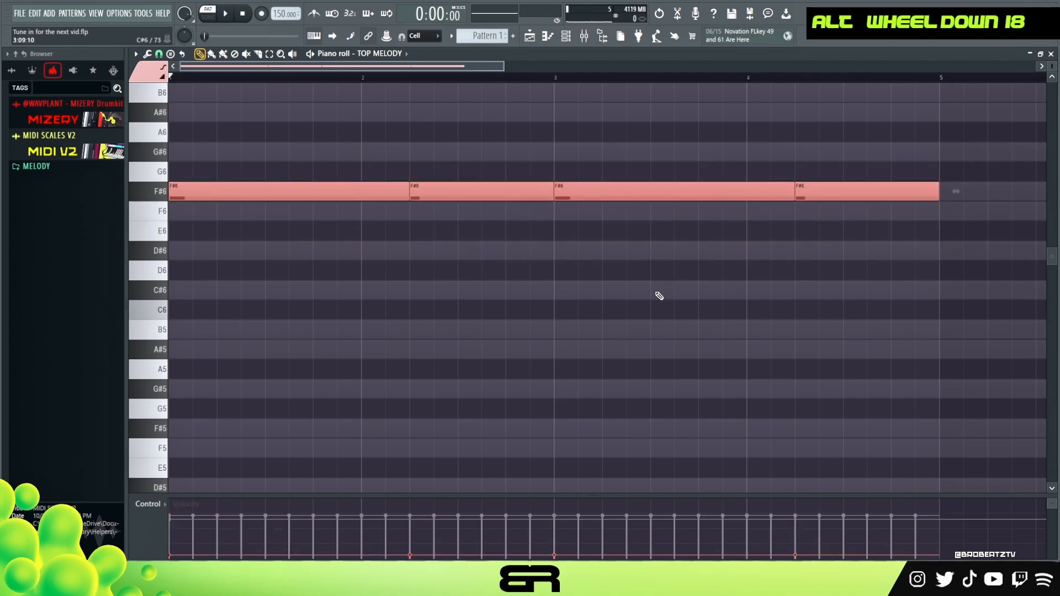
right_click(521, 299)
click(150, 84)
click(145, 95)
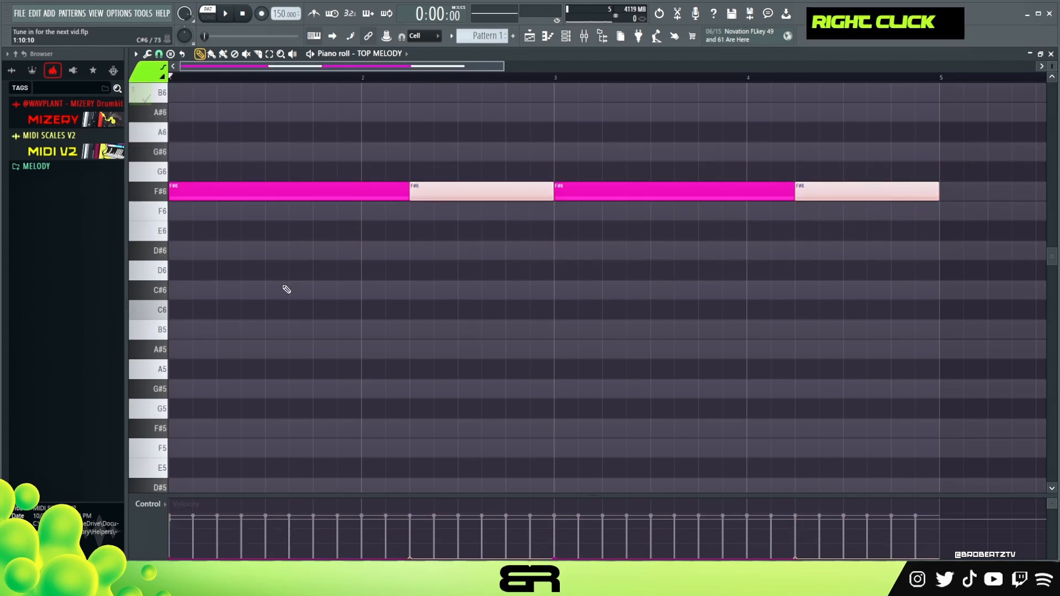
- Briefly play back the four F#6 notes and audition a piano key near F#5
scroll(279, 310, down, 1)
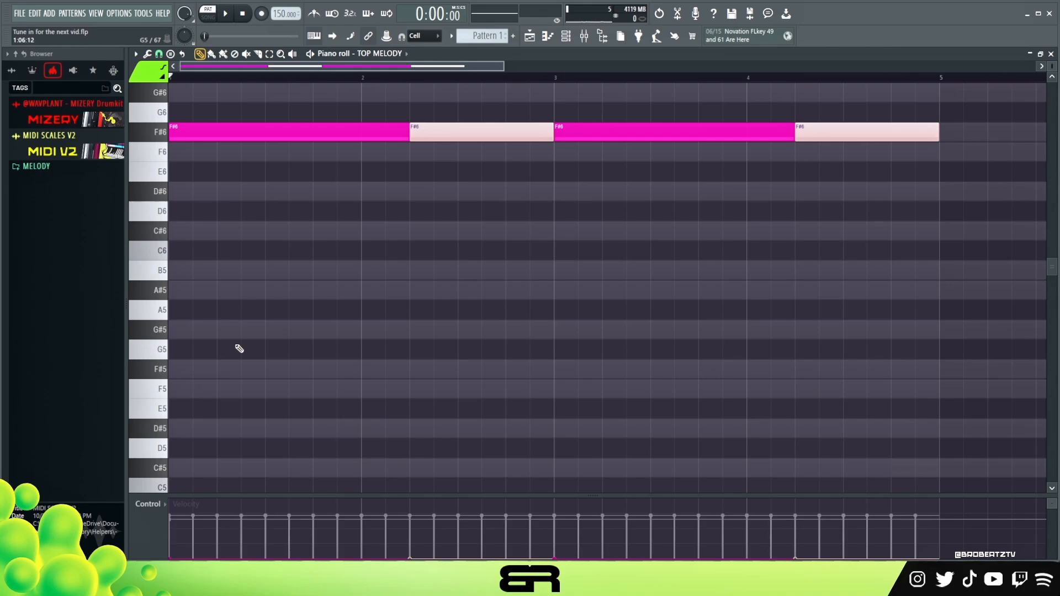
key(space)
key(space)
key(space)
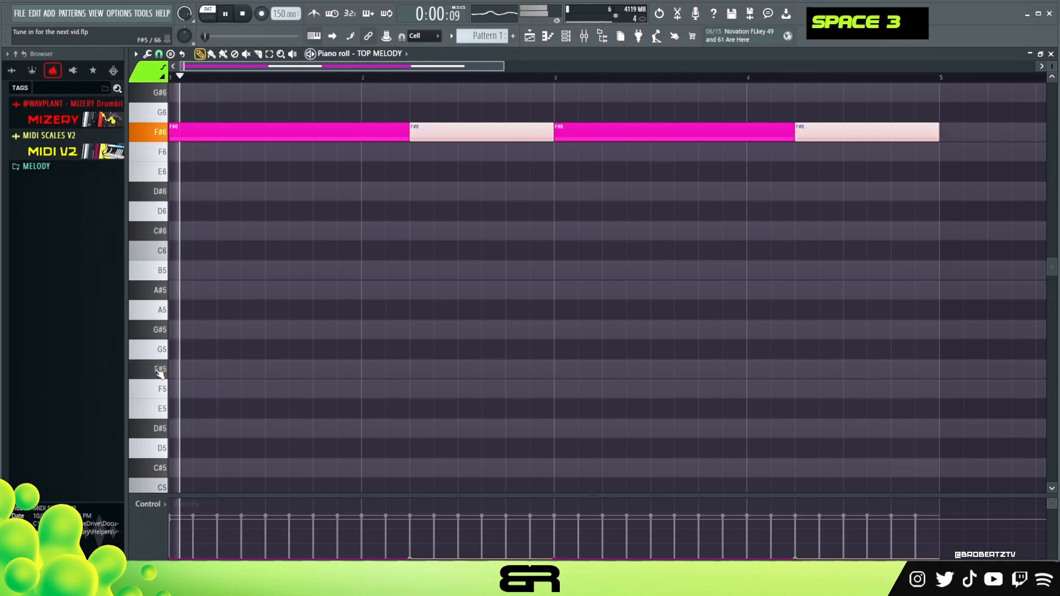
double_click(163, 342)
key(space)
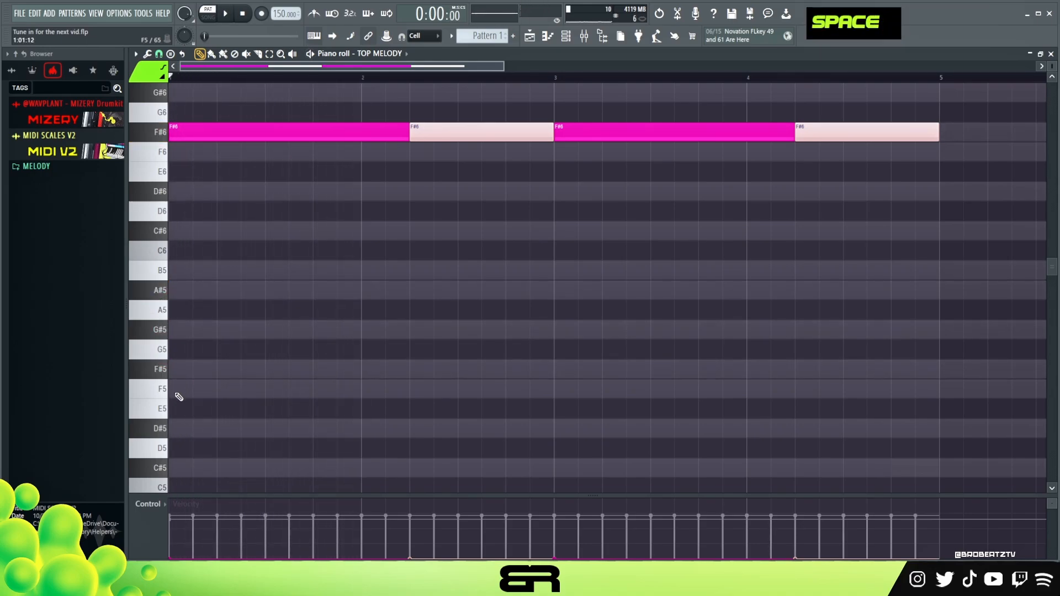
- Draw a short colour 1 F5 note at the start of bar 1 and raise its velocity
click(178, 389)
ctrl+click(177, 389)
alt+scroll(237, 406, up, 14)
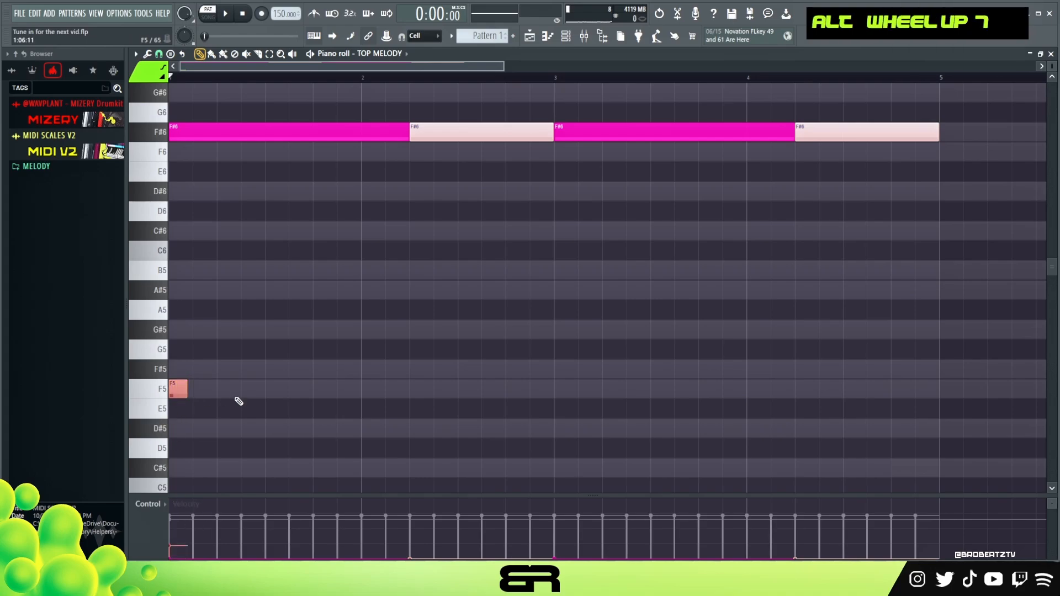
mouse_move(188, 395)
alt+mouse_down()
mouse_move(199, 395)
mouse_move(184, 396)
alt+mouse_up()
- Add short F#5 and F5 notes after the first F5, and copy the three-note group to the last quarter of bar 1
click(194, 360)
ctrl+drag(321, 106, 322, 163)
ctrl+drag(463, 105, 459, 161)
click(227, 389)
ctrl+drag(258, 339, 317, 389)
ctrl+shift+click(183, 394)
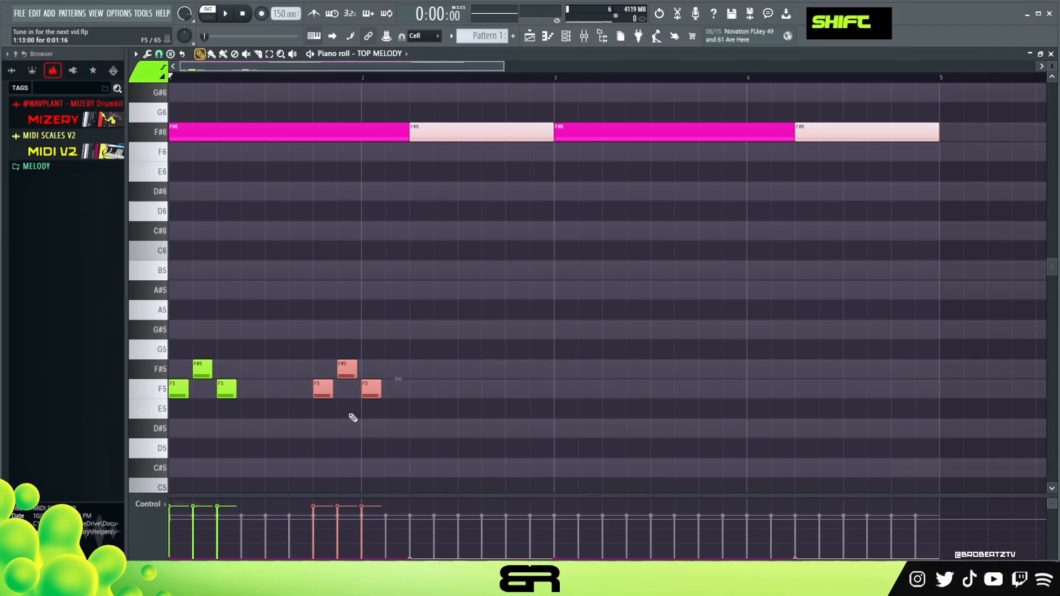
click(354, 407)
- Draw alternating short G#5 and A#5 notes under the second F#6 section up to bar 3, and play back the pattern
click(412, 326)
click(442, 290)
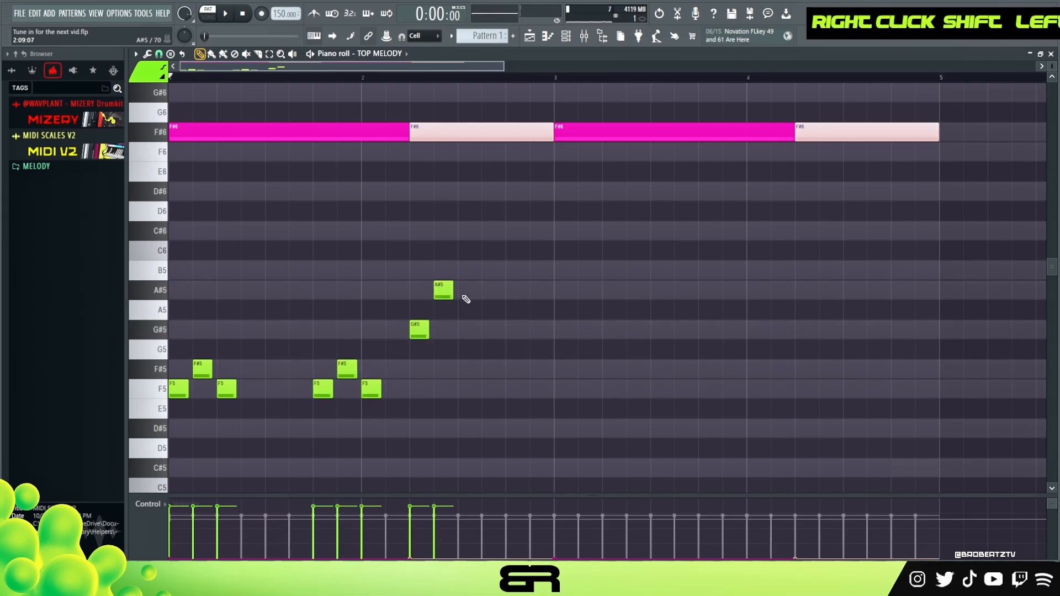
alt+click(466, 293)
right_click(465, 293)
ctrl+drag(466, 281, 512, 333)
click(557, 373)
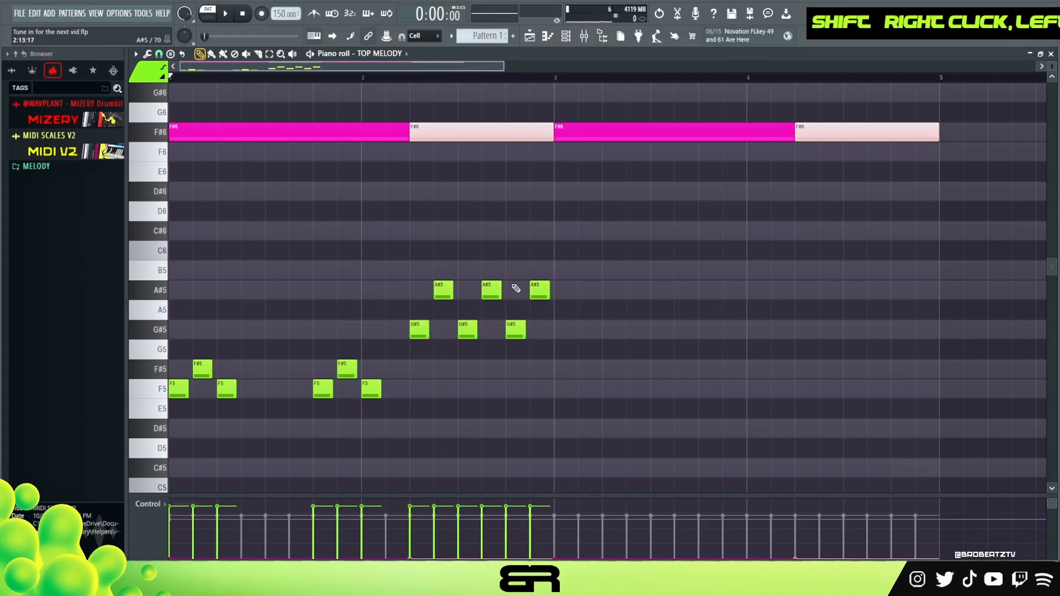
key(space)
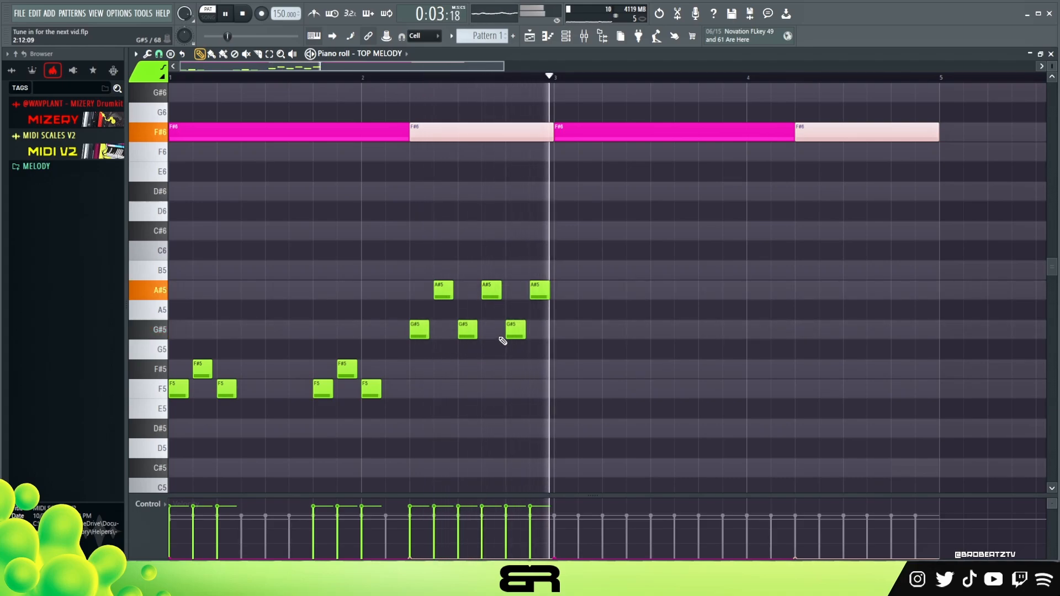
key(space)
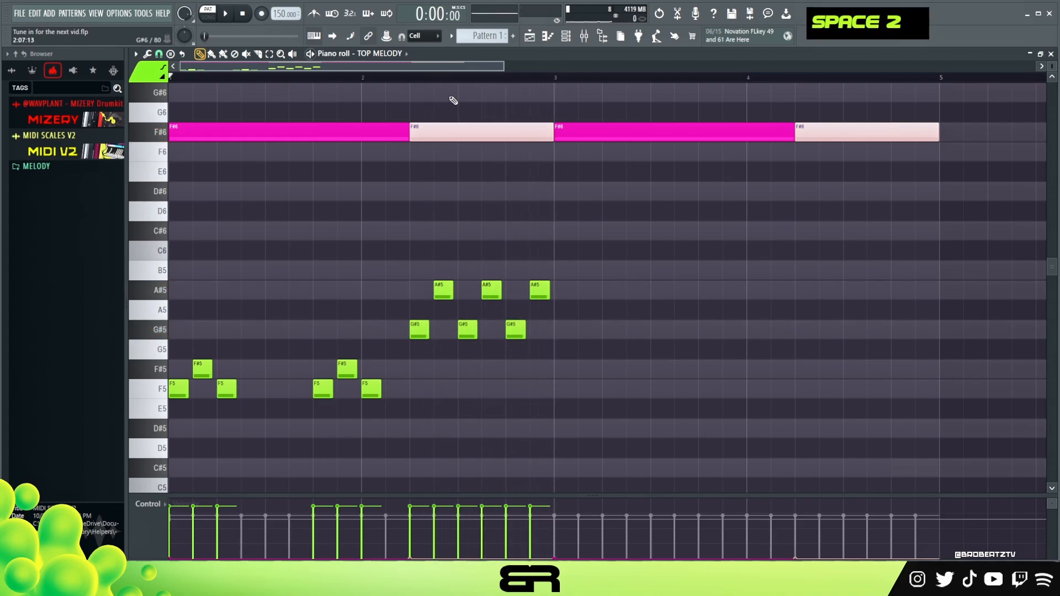
- Delete the alternating G#5 and A#5 notes and the repeated F5 and F#5 notes following the first F5
drag(608, 242, 397, 331)
key(Delete)
right_click(436, 371)
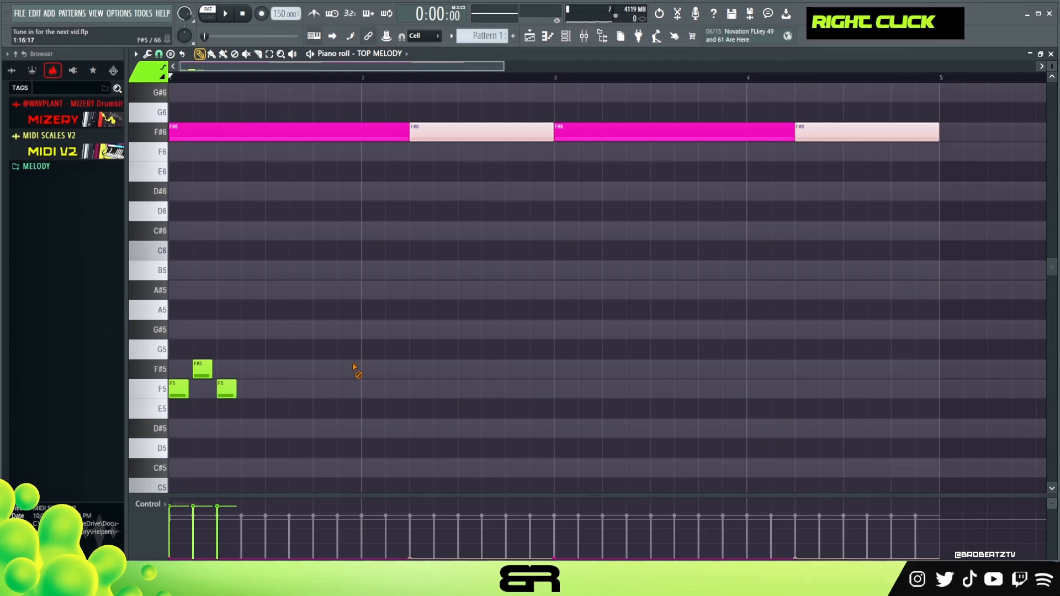
right_click(217, 391)
- Lengthen the F5 note and build a rising line of overlapping half-bar F#5, G#5, A#5 and C#6 notes, checking it by playback
drag(187, 391, 527, 234)
key(space)
key(space)
key(space)
right_click(402, 271)
key(space)
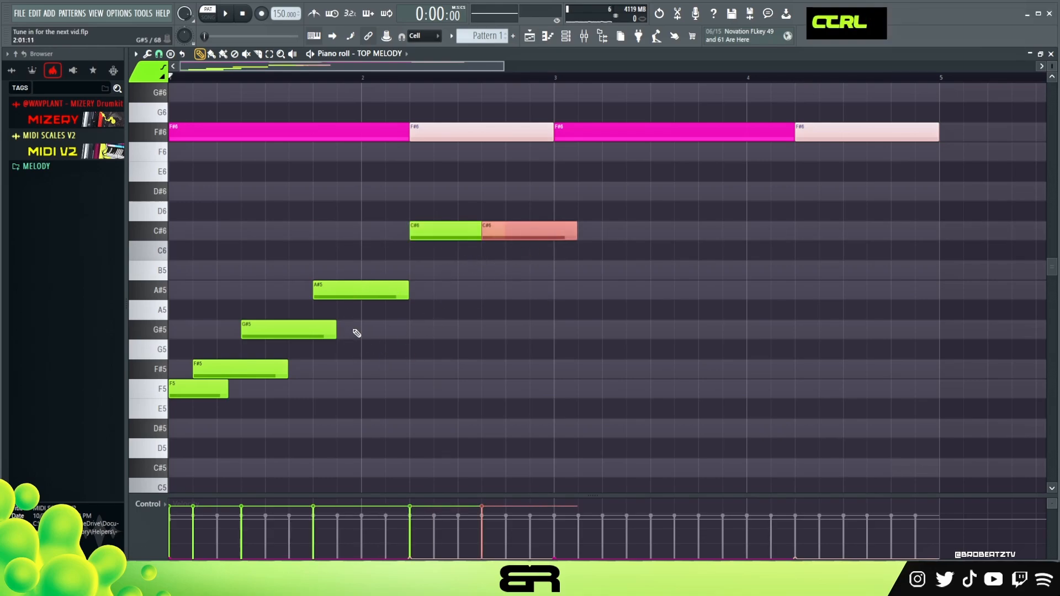
- Place a half-bar G#5 note after the C#6 note and change both notes to colour 7
shift+drag(309, 321, 447, 235)
right_click(540, 284)
right_click(553, 231)
click(147, 73)
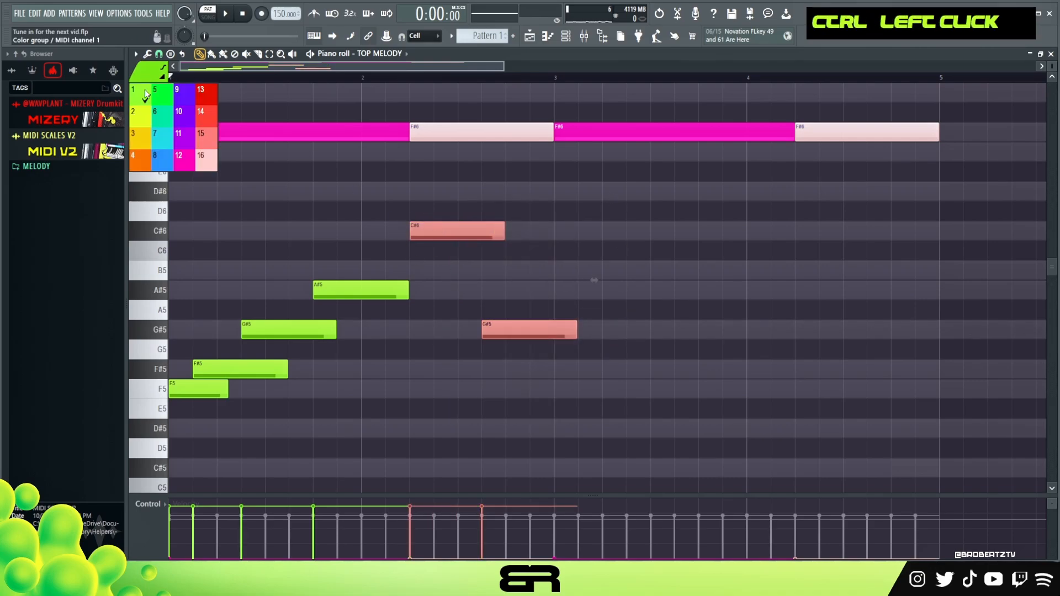
click(165, 144)
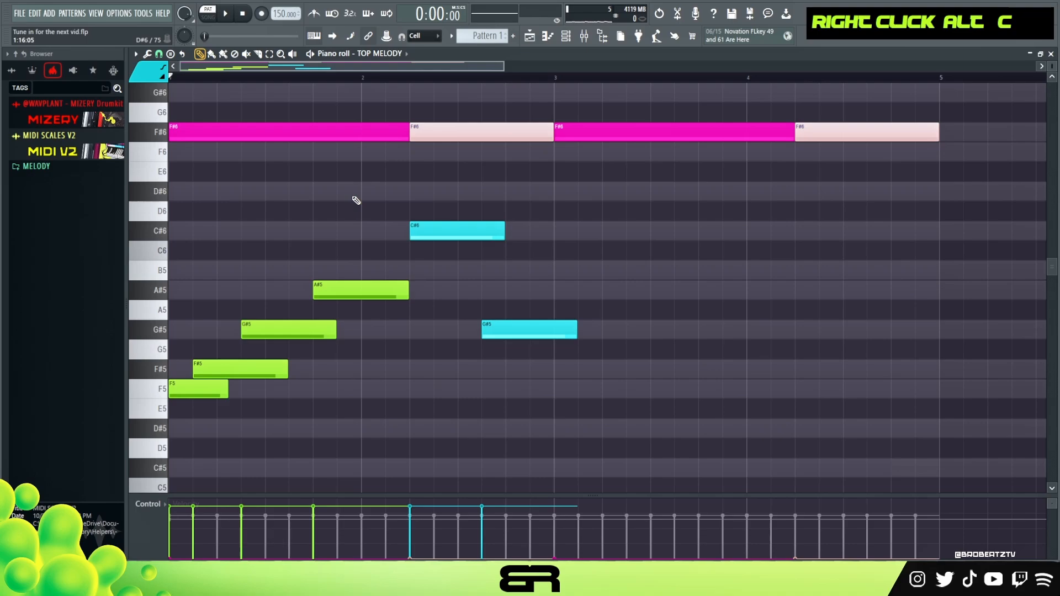
- Copy the six-note phrase from bars 1 and 2 into bars 3 and 4, and slightly shorten the G#5 note crossing into bar 3
ctrl+drag(583, 418, 169, 183)
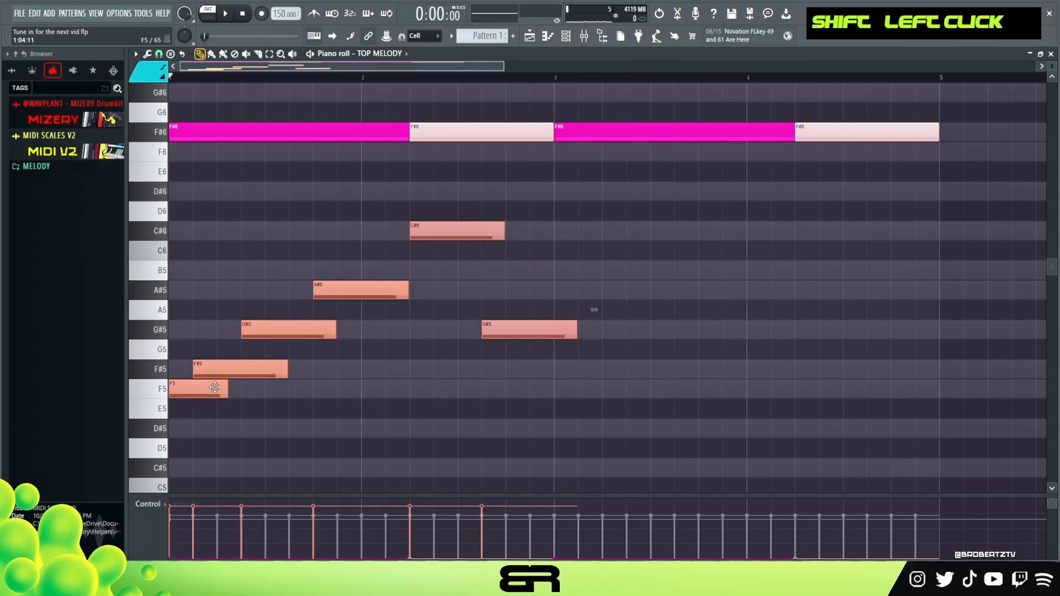
shift+drag(197, 389, 582, 386)
right_click(620, 288)
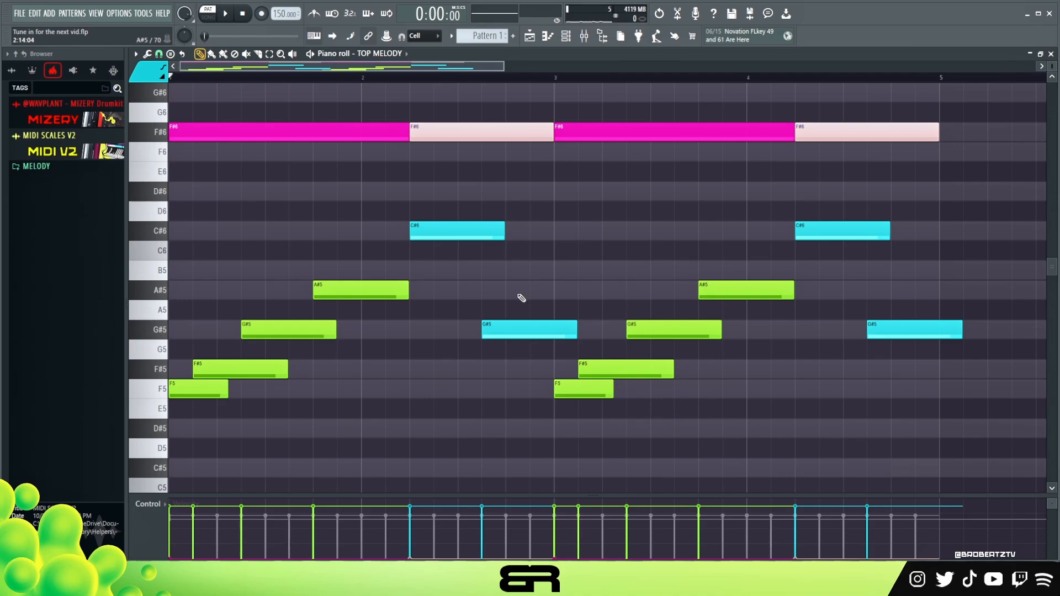
right_click(583, 329)
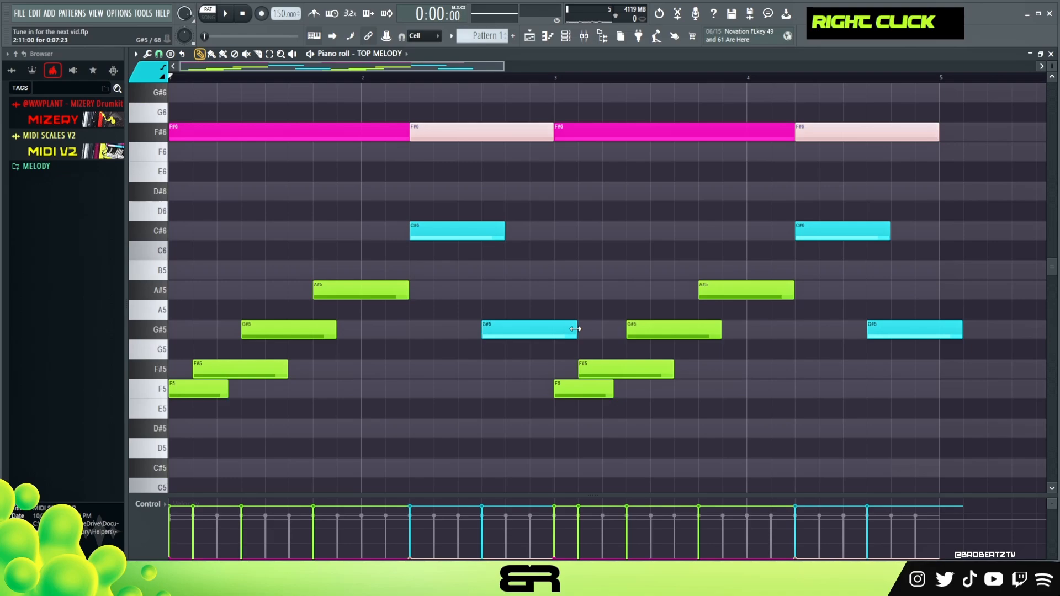
alt+drag(575, 329, 571, 329)
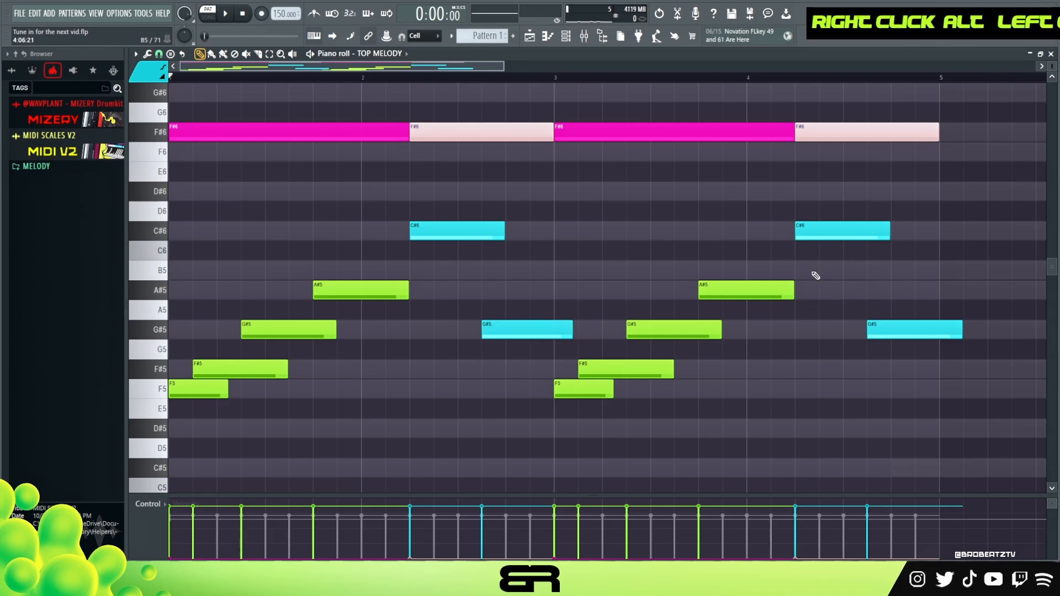
- Delete the final G#5 note and move the C#6 note in bar 4 down to F#5
right_click(912, 332)
drag(823, 229, 817, 387)
drag(881, 373, 911, 374)
key(ctrl+z)
drag(833, 334, 832, 391)
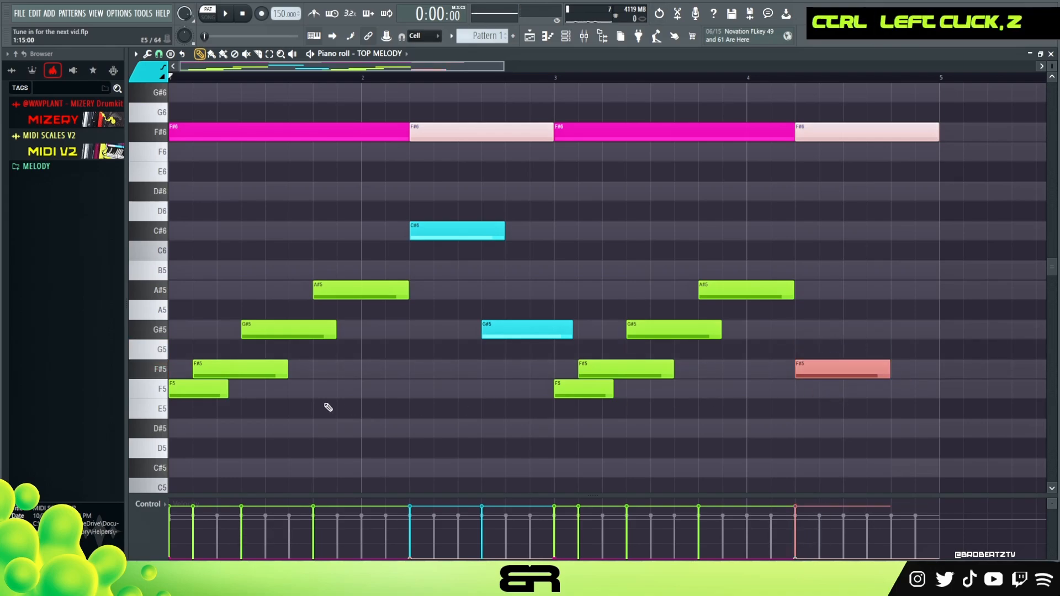
ctrl+click(195, 397)
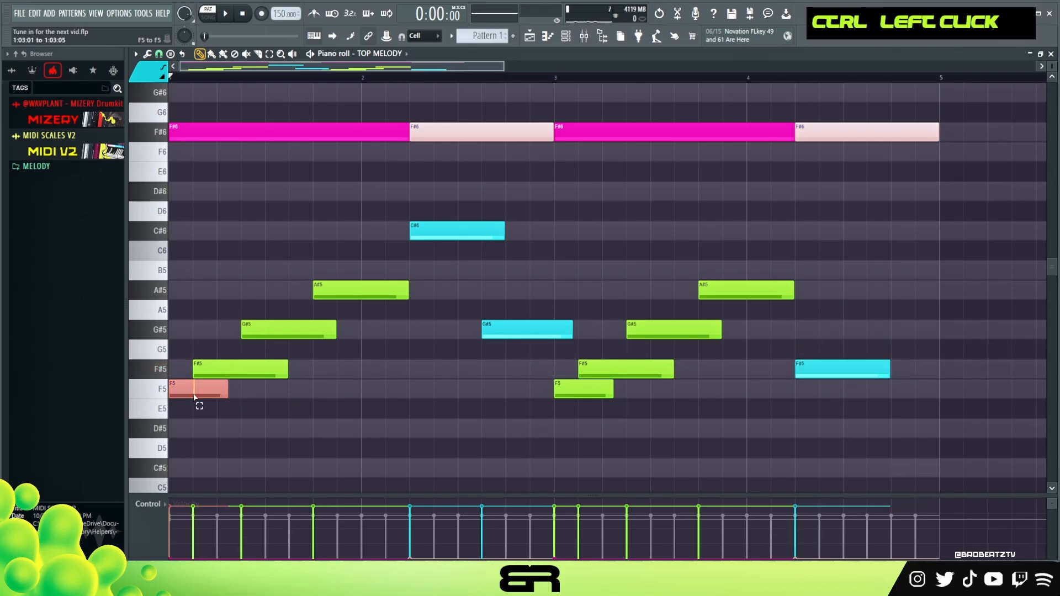
right_click(735, 204)
- Play back the four-bar top melody
drag(505, 67, 486, 67)
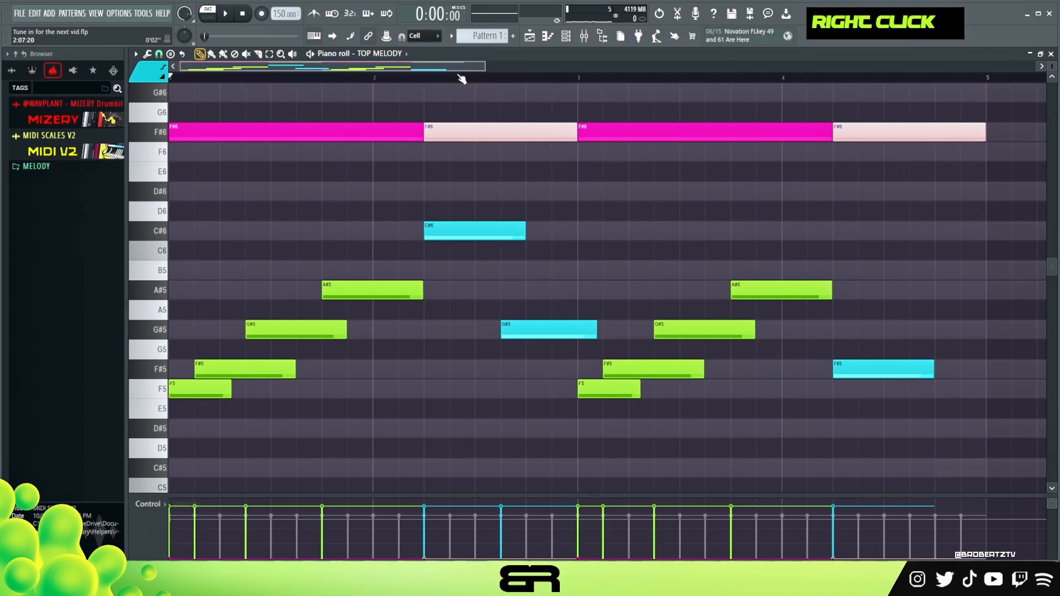
key(space)
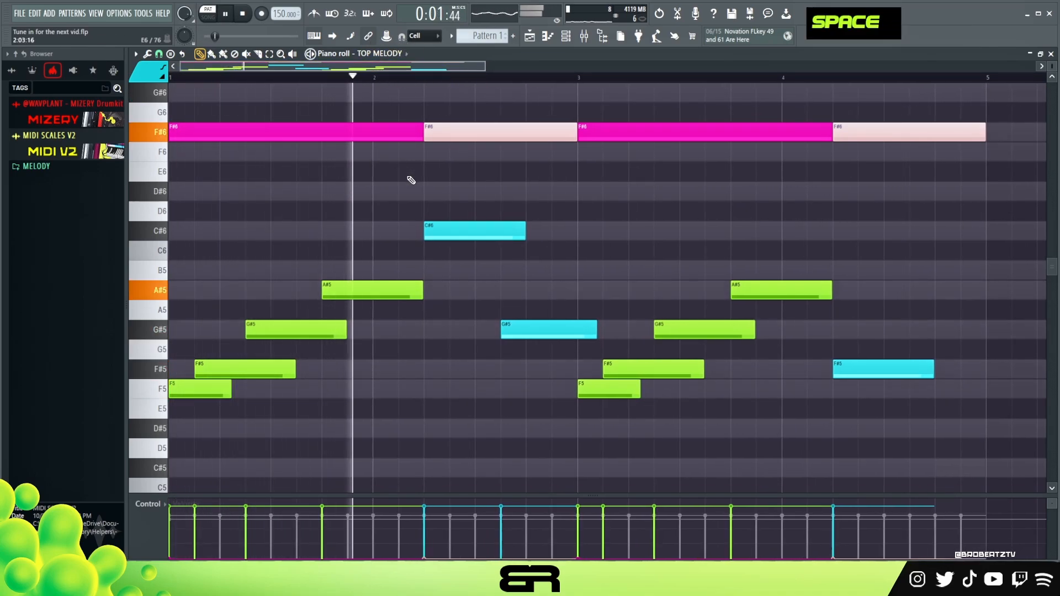
right_click(531, 200)
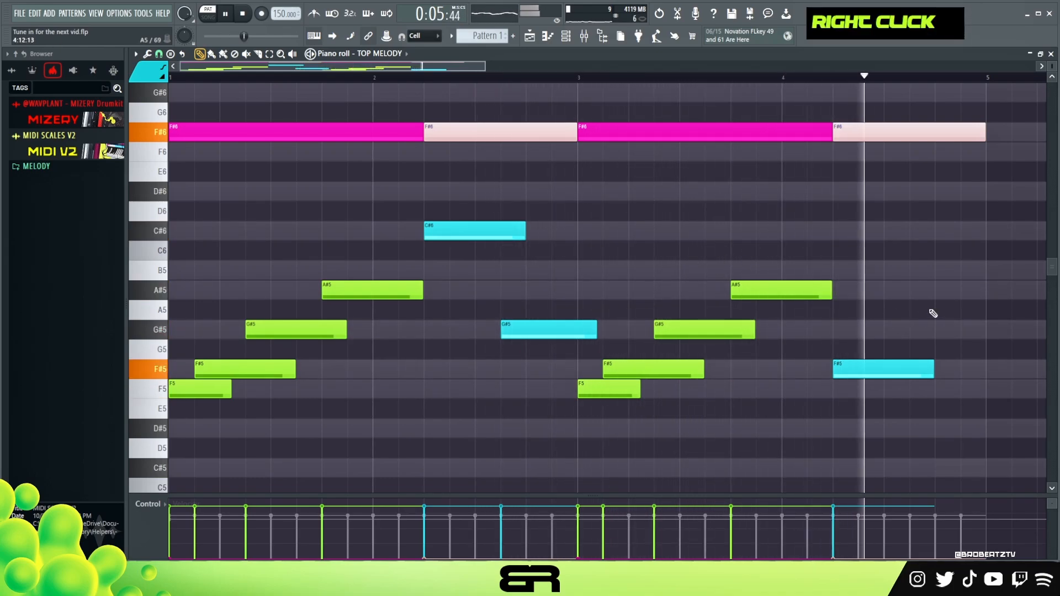
key(space)
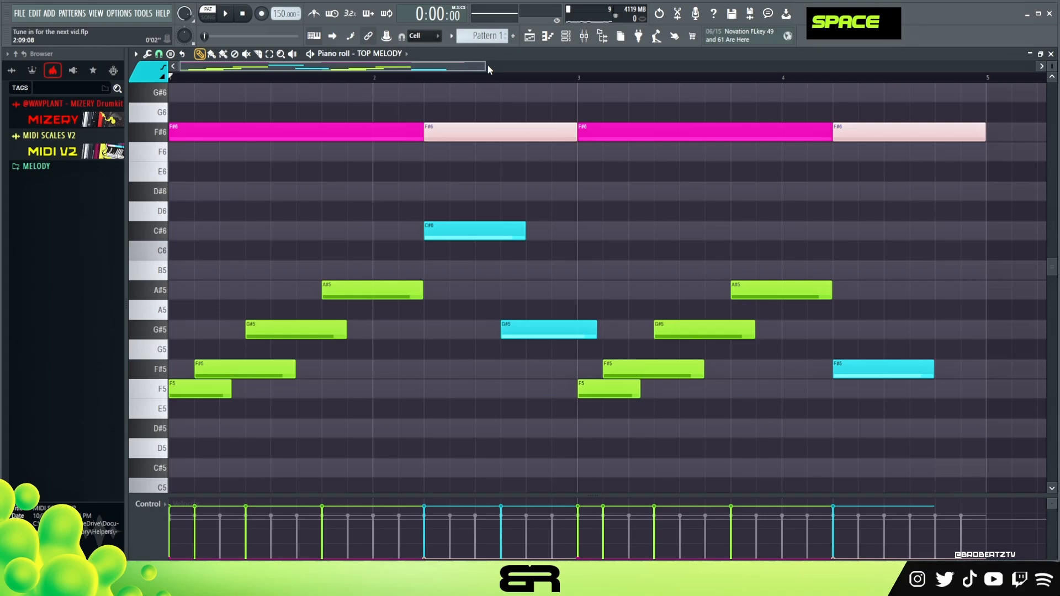
- Check the patterns in the Channel rack and set the time selection to bars 1 through 4
drag(487, 65, 574, 66)
key(F6)
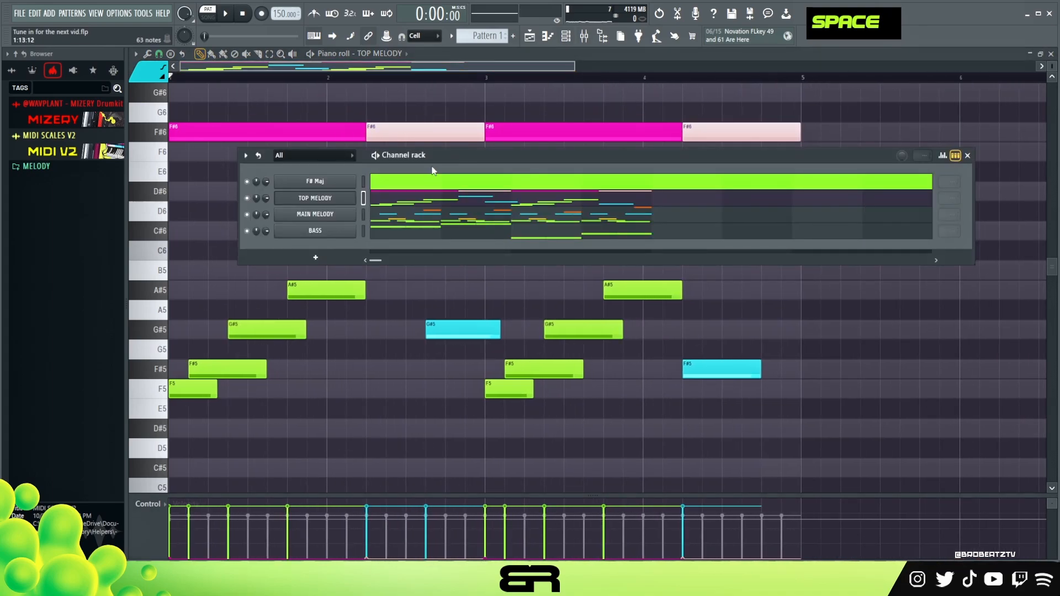
key(F6)
drag(800, 76, 208, 104)
right_click(312, 102)
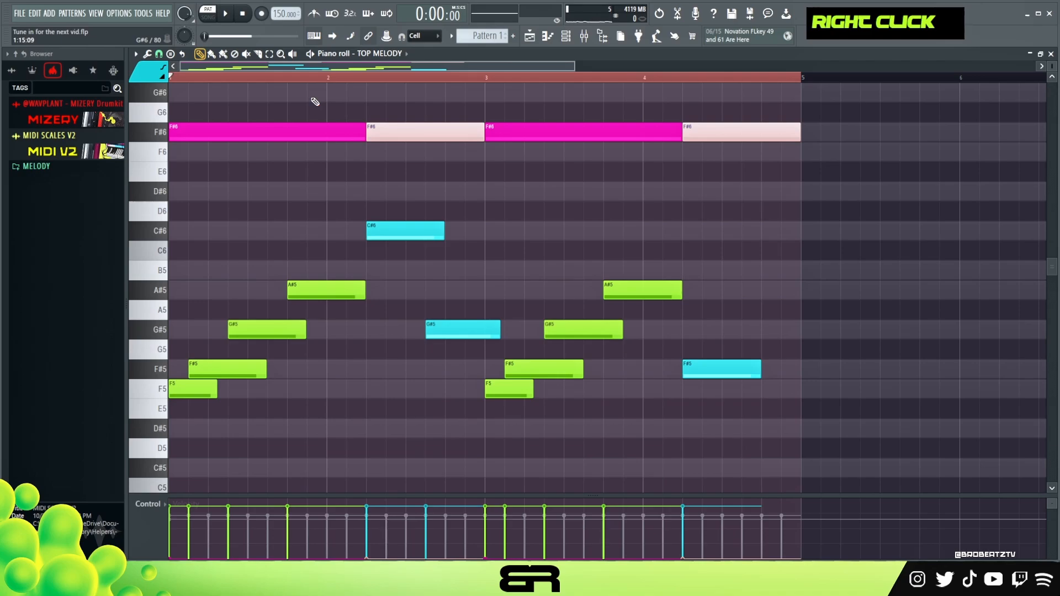